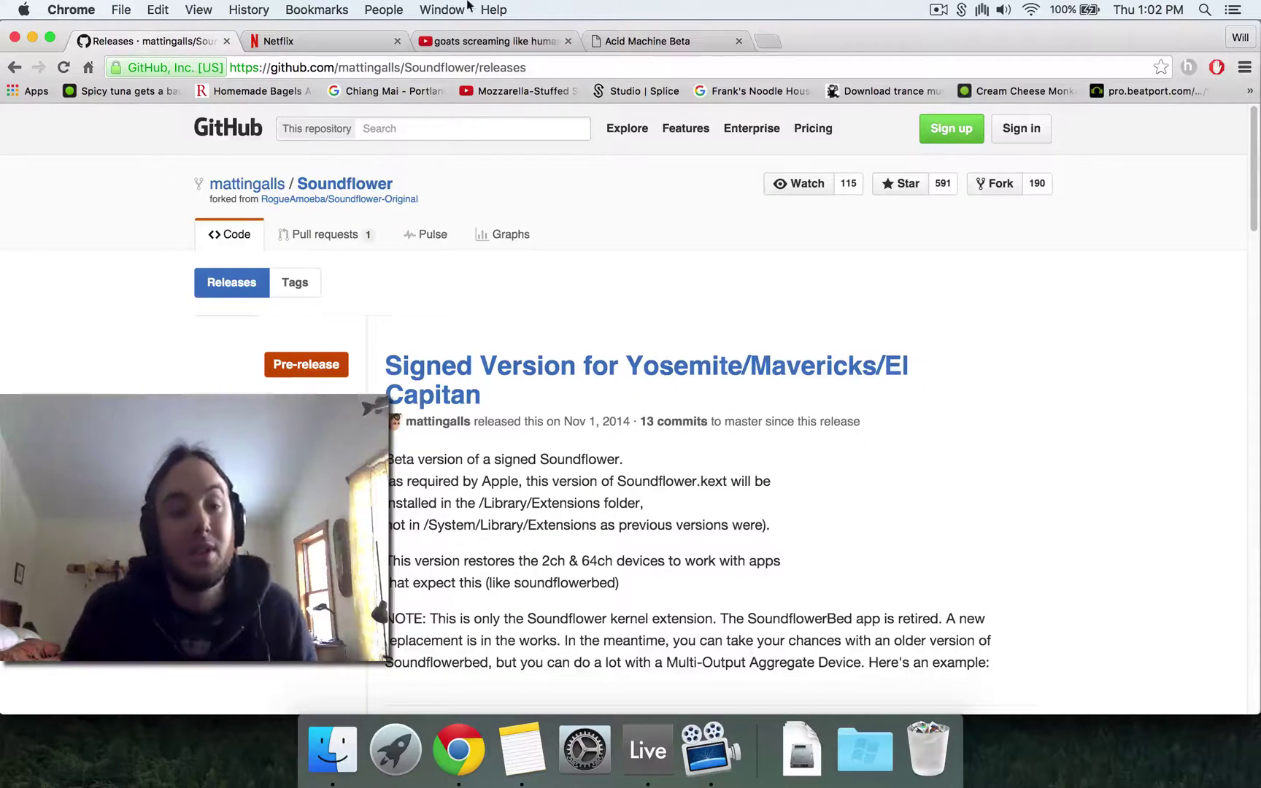
Step: Mount the downloaded Soundflower-2.0b2 disk image from the Downloads stack
{"action": "left_click", "coordinate": [433, 66]}
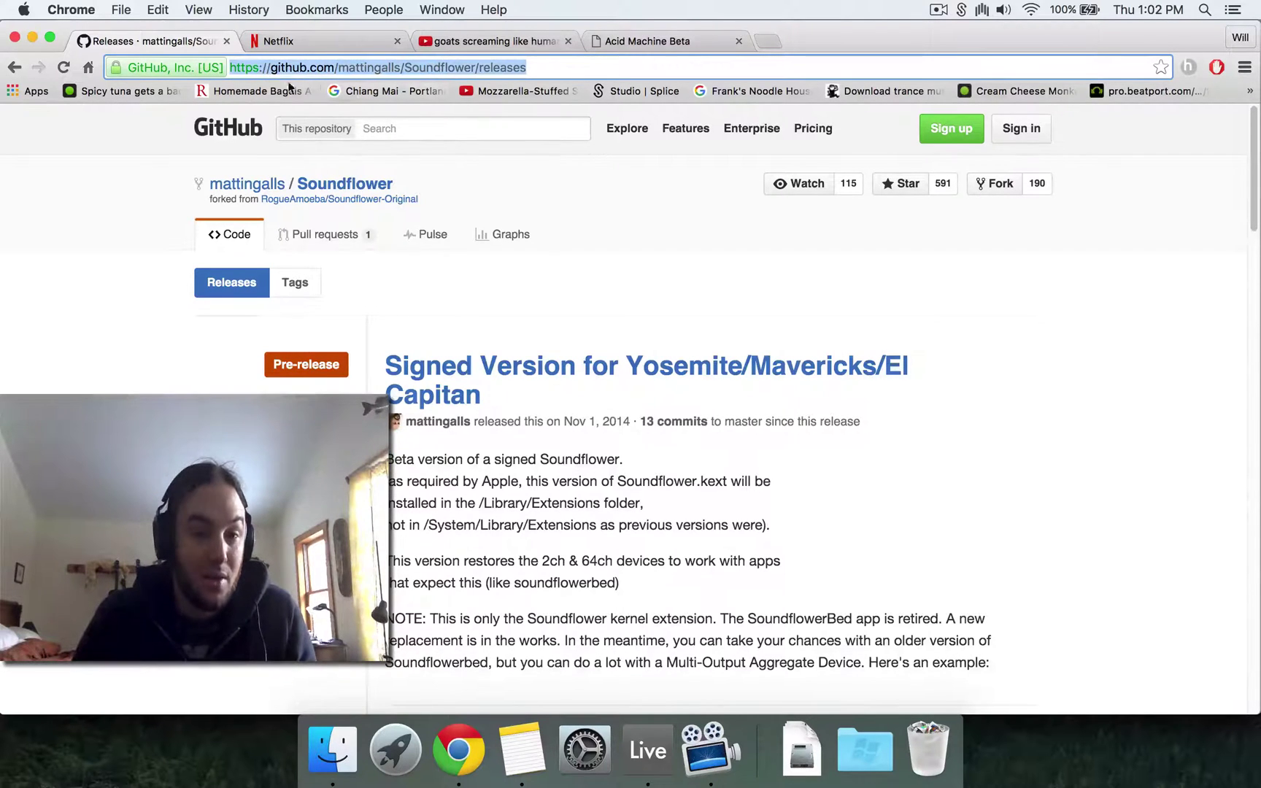
{"action": "left_click", "coordinate": [573, 451]}
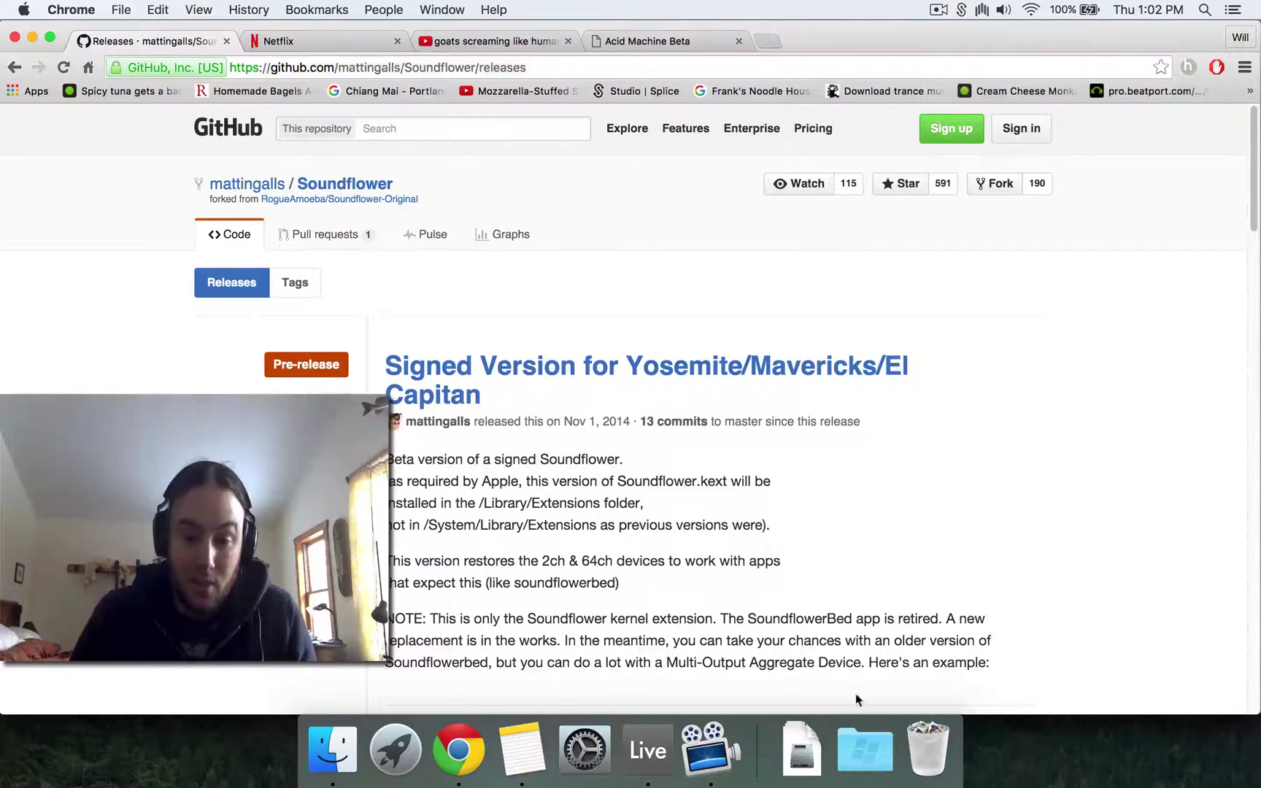
{"action": "left_click", "coordinate": [801, 747]}
Step: Launch Soundflower.pkg and advance to the Installation Type step for Macintosh HD
{"action": "left_click", "coordinate": [810, 670]}
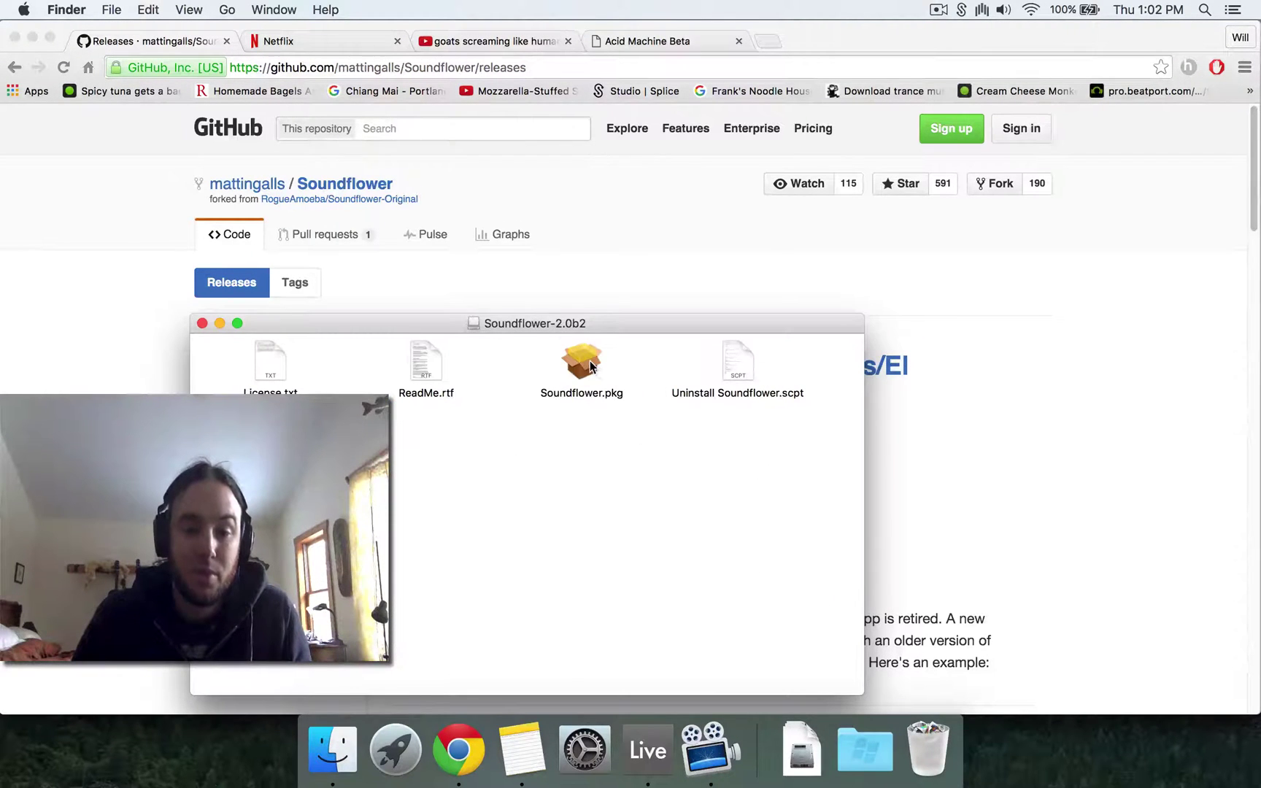
{"action": "double_click", "coordinate": [595, 365]}
{"action": "left_click", "coordinate": [843, 506]}
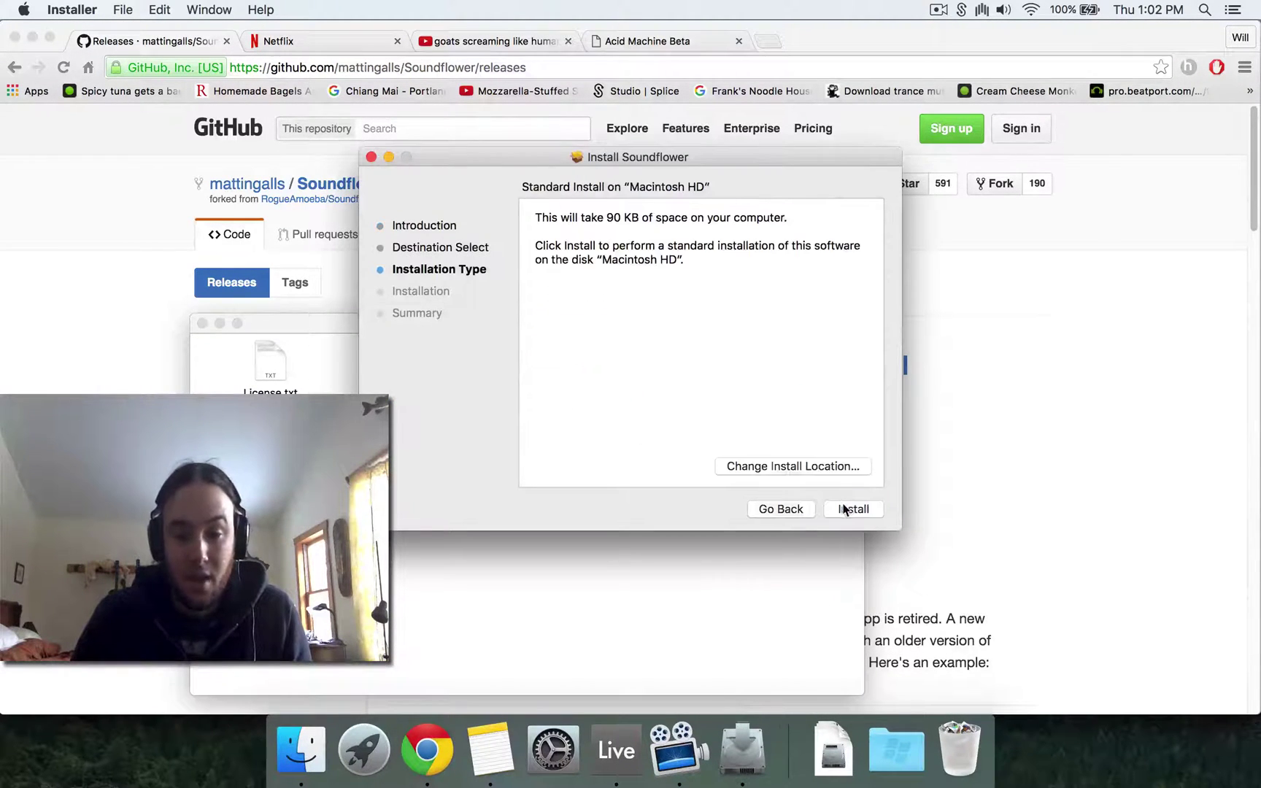
Step: Quit the installer, route sound output to Soundflower (2ch), and play 'Goats Yelling Like Humans' on YouTube
{"action": "left_click", "coordinate": [370, 157]}
{"action": "left_click", "coordinate": [201, 323]}
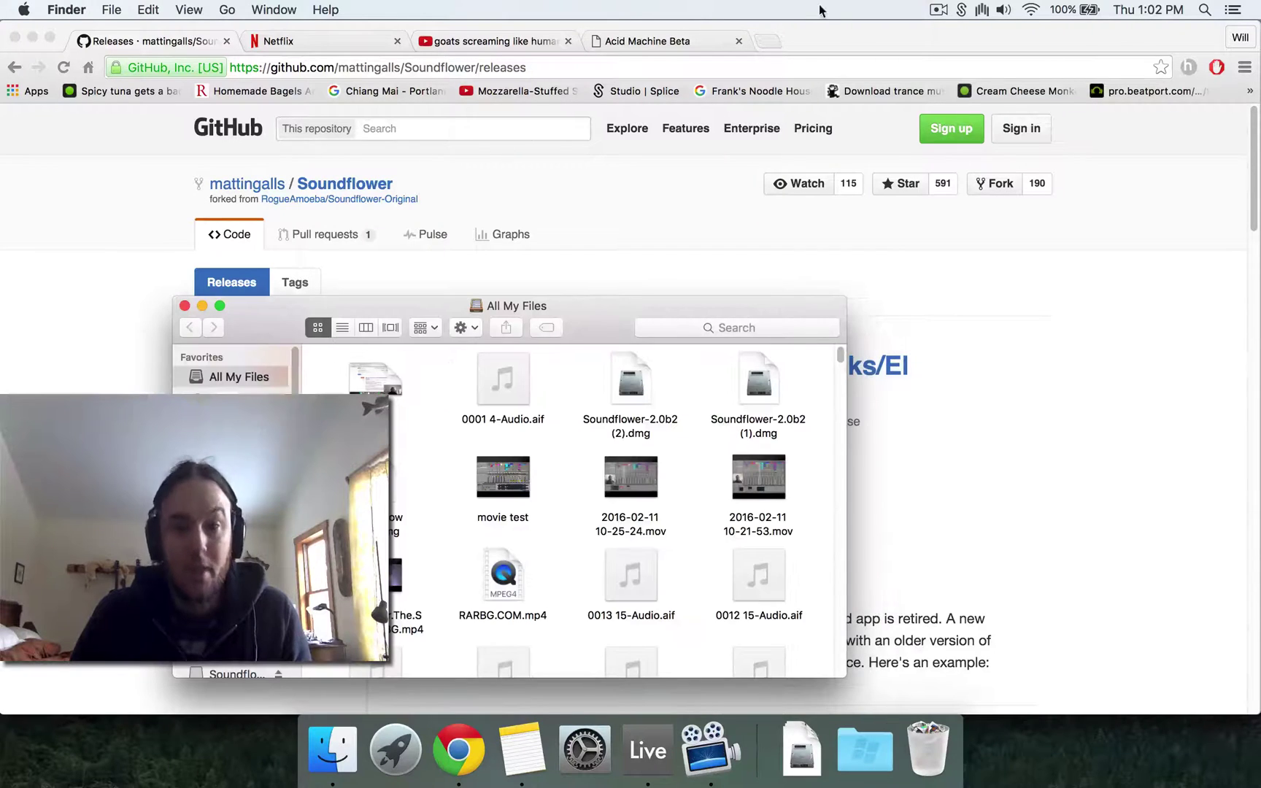
{"action": "left_click", "coordinate": [1003, 10]}
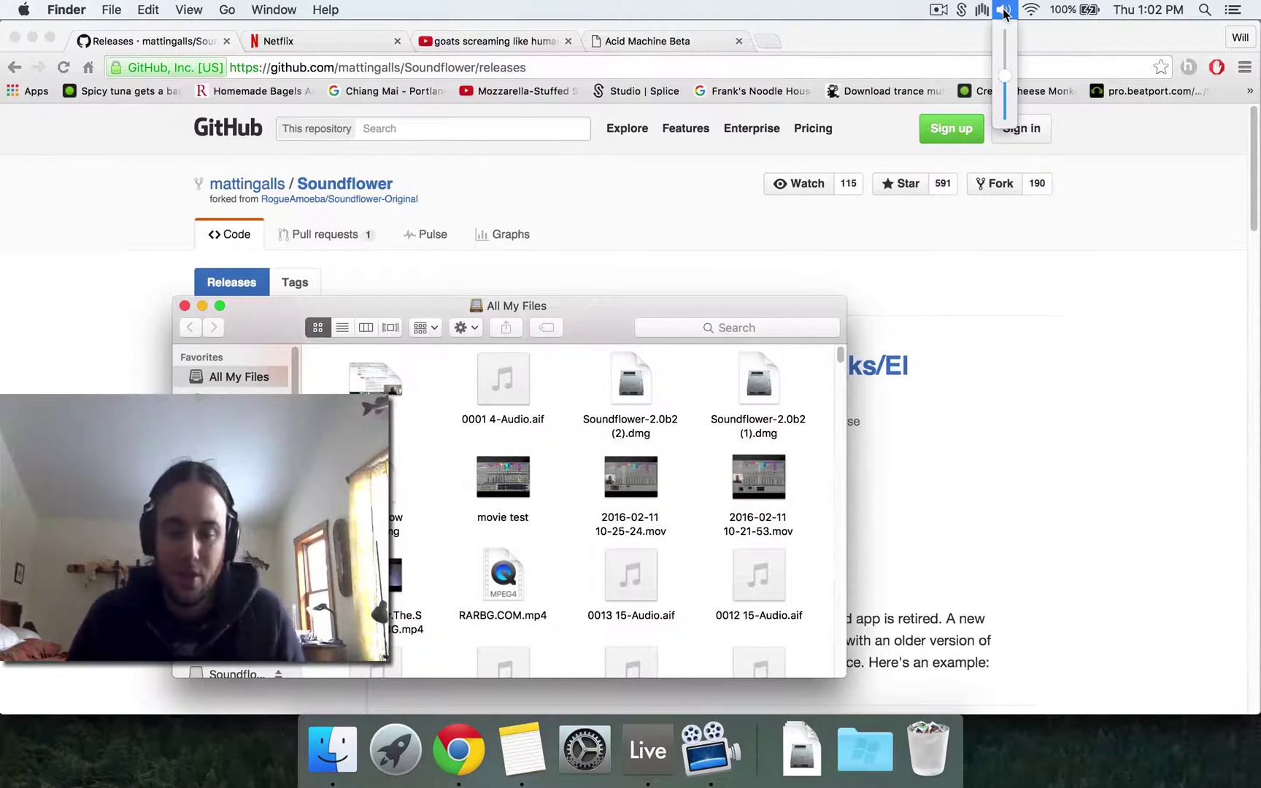
{"action": "left_click", "coordinate": [1004, 10]}
{"action": "left_click", "coordinate": [1003, 10], "text": "alt"}
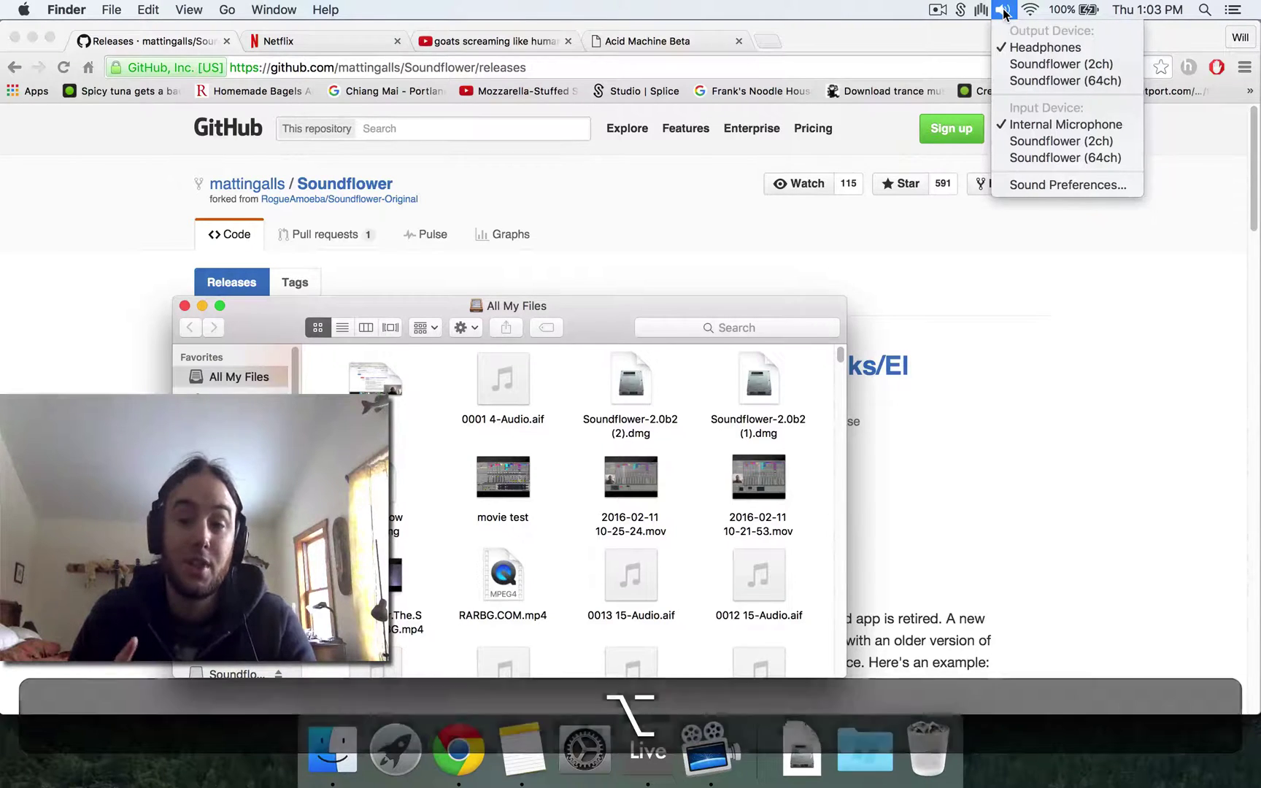
{"action": "left_click", "coordinate": [1020, 64]}
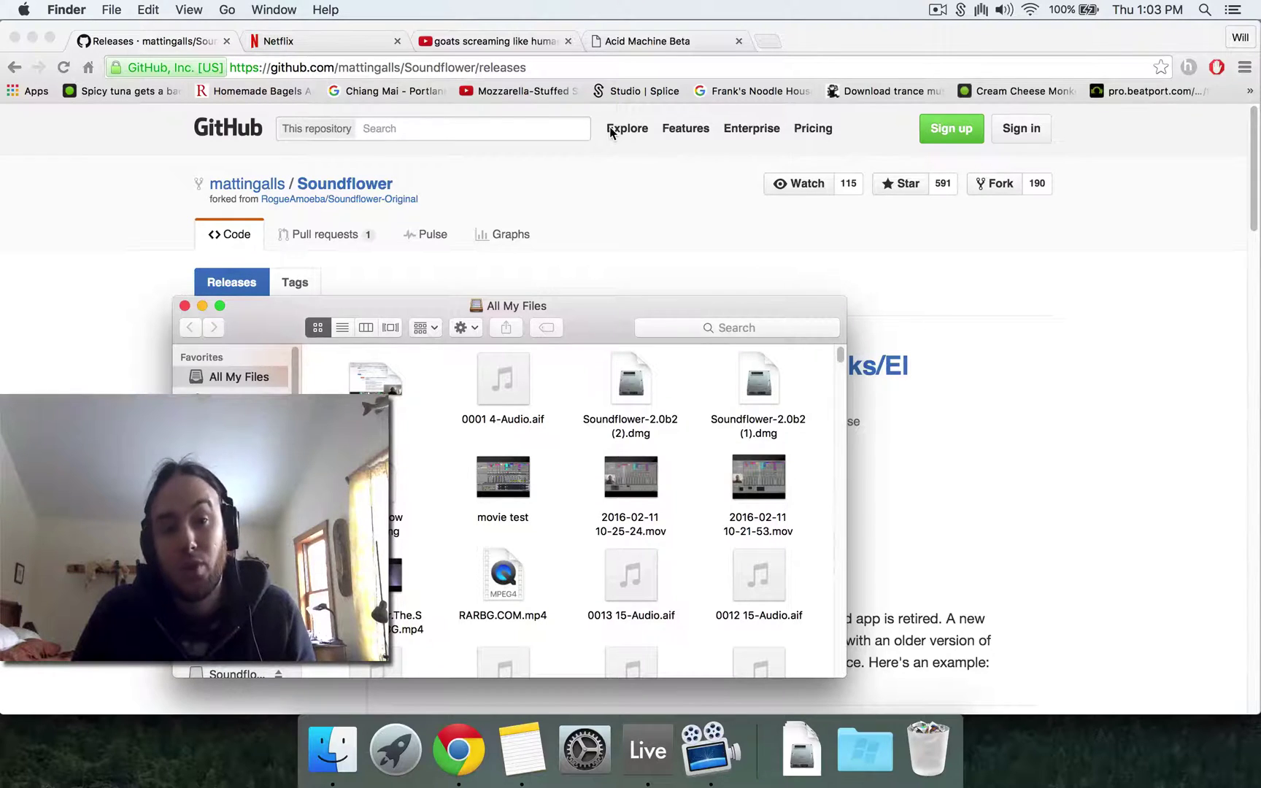
{"action": "left_click", "coordinate": [500, 44]}
{"action": "left_click", "coordinate": [523, 212]}
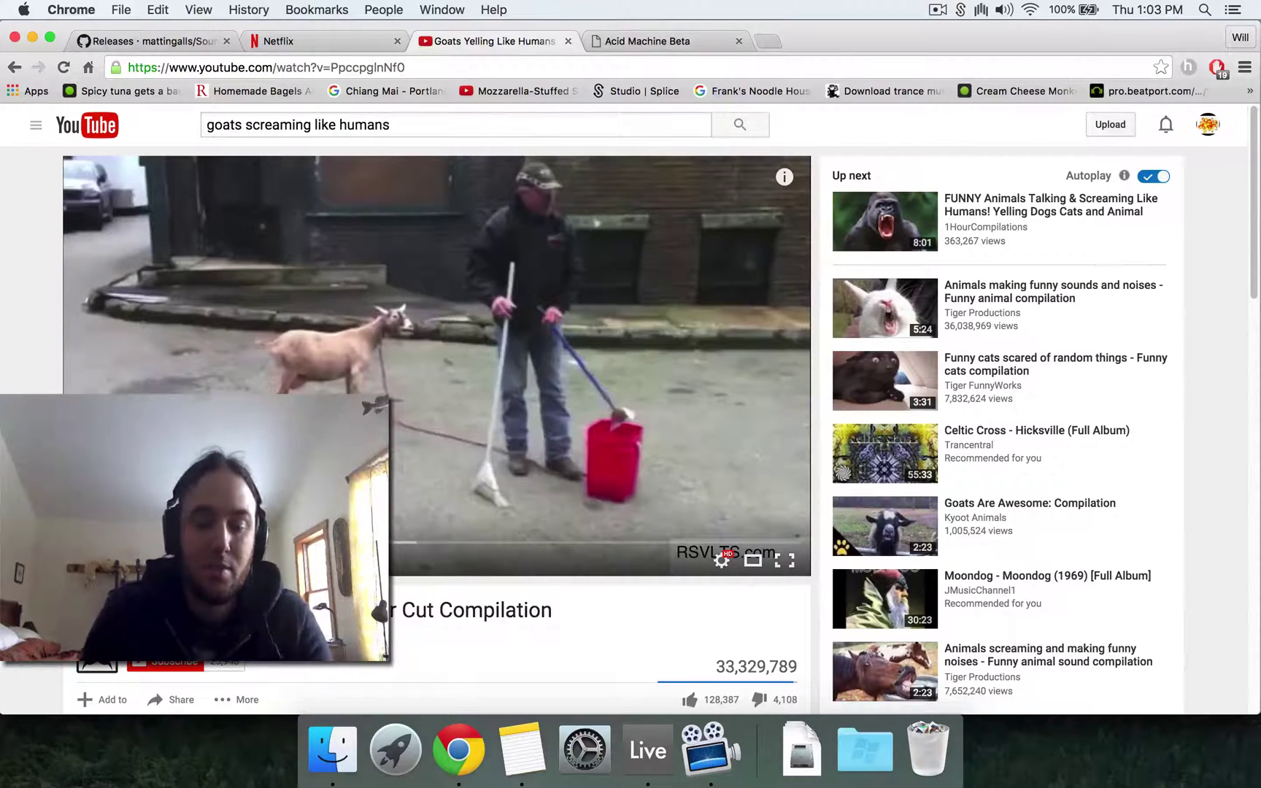
Step: In Audio MIDI Setup, create a Multi-Output Device combining Built-in Output and Soundflower (2ch)
{"action": "key", "text": "super+space"}
{"action": "type", "text": "audio"}
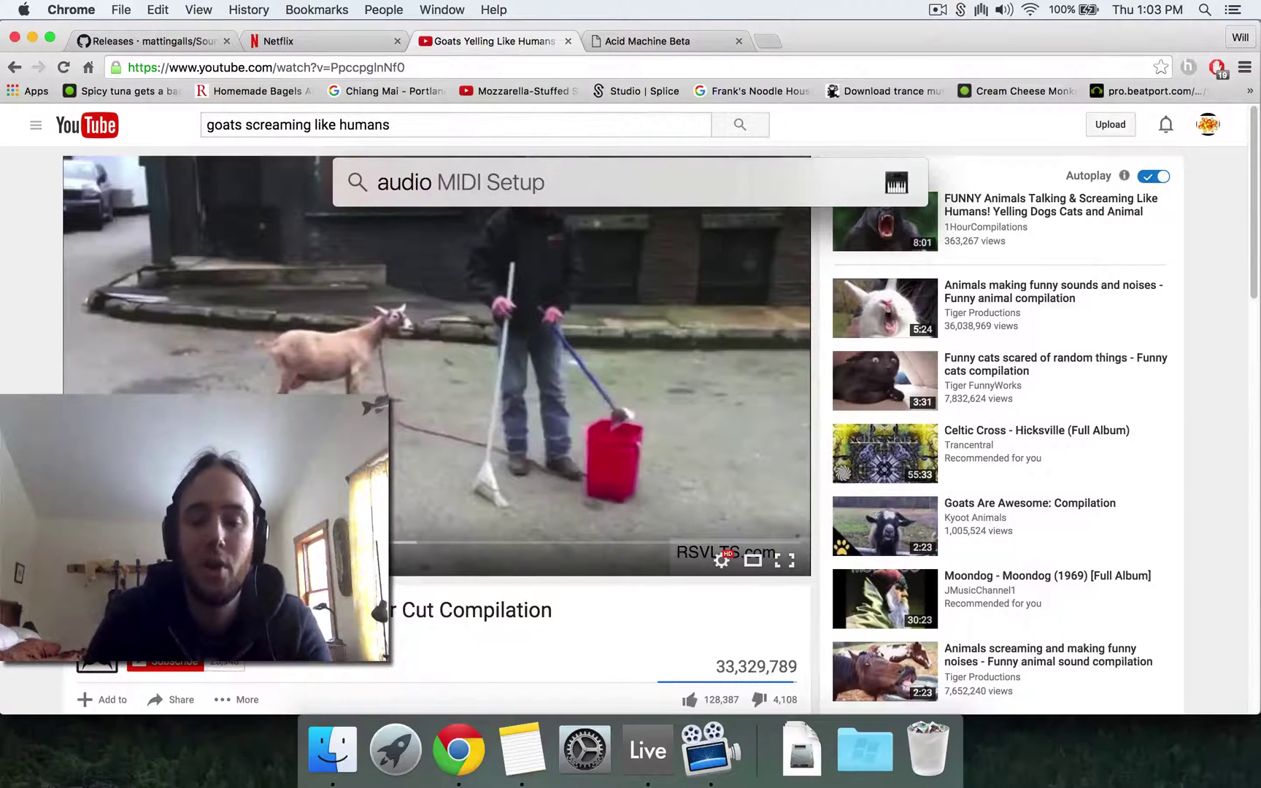
{"action": "key", "text": "Return"}
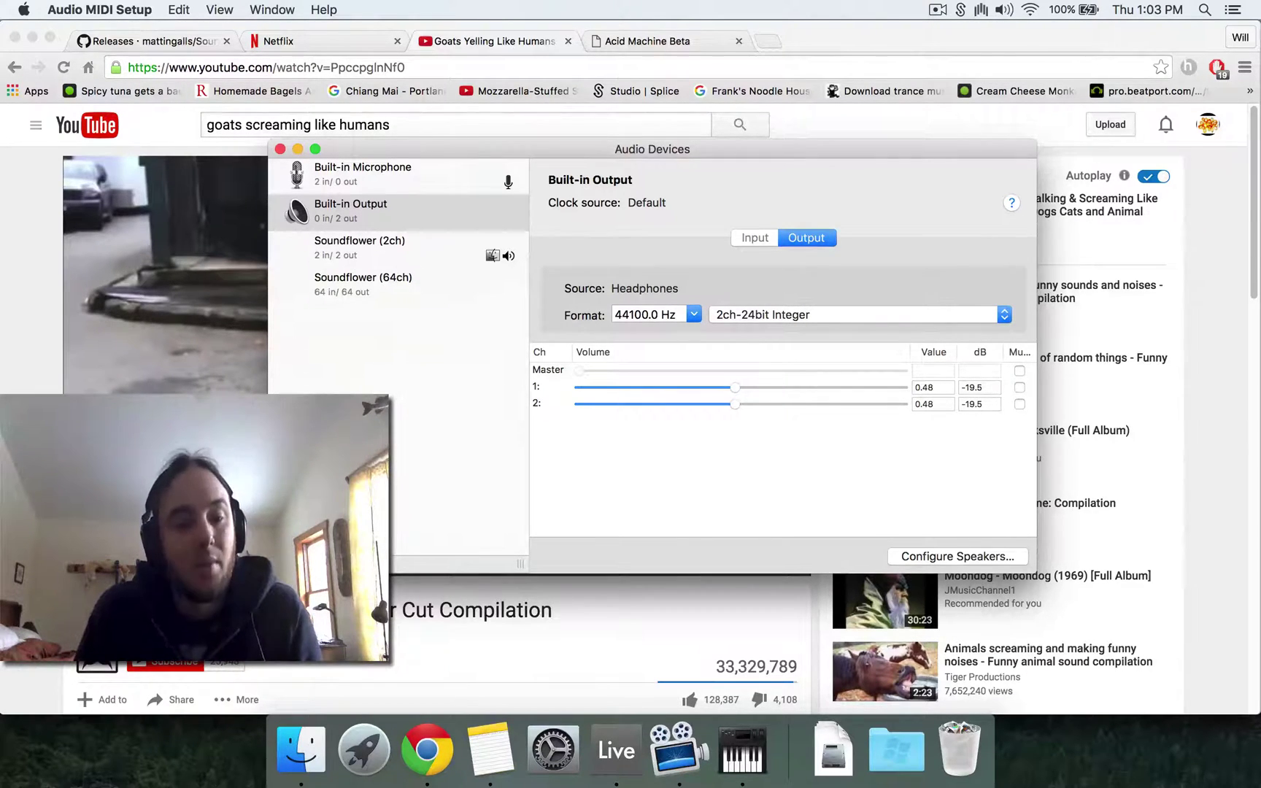
{"action": "left_click", "coordinate": [280, 563]}
{"action": "left_click", "coordinate": [414, 600]}
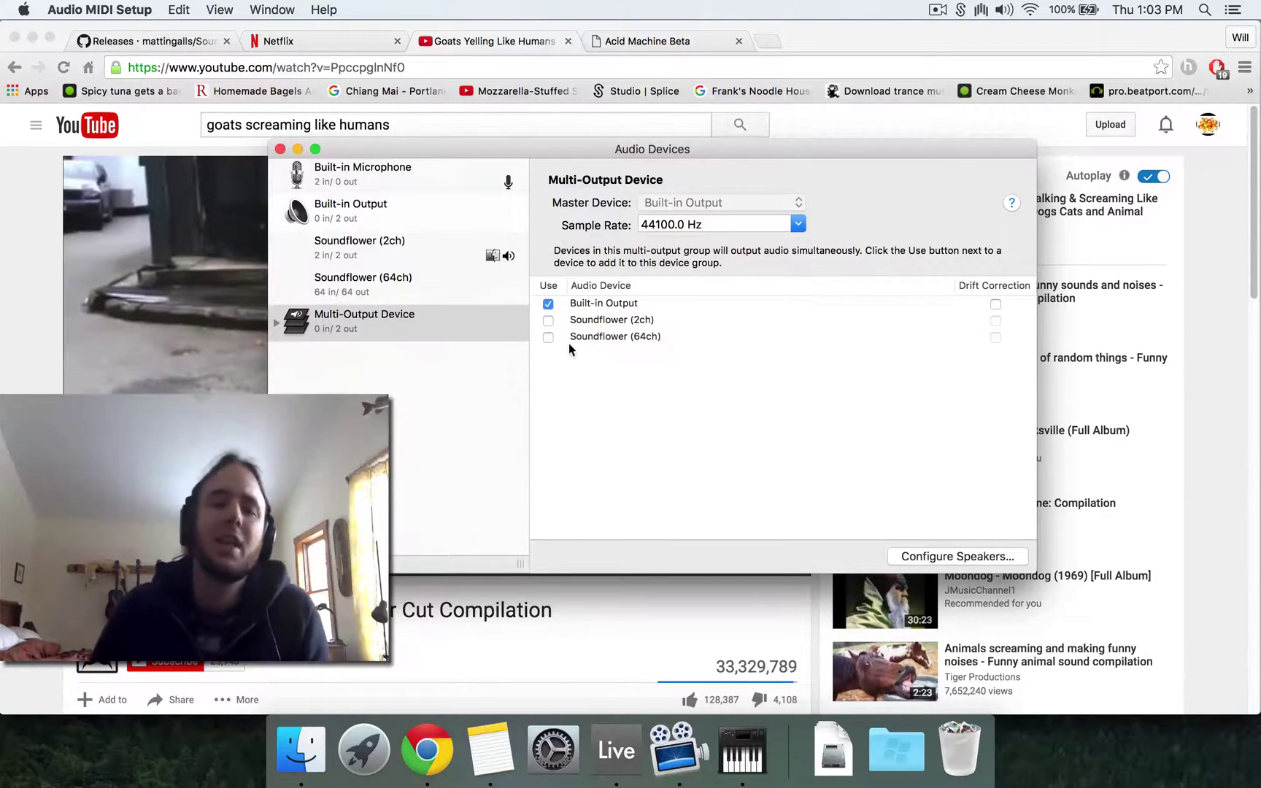
{"action": "left_click", "coordinate": [548, 320]}
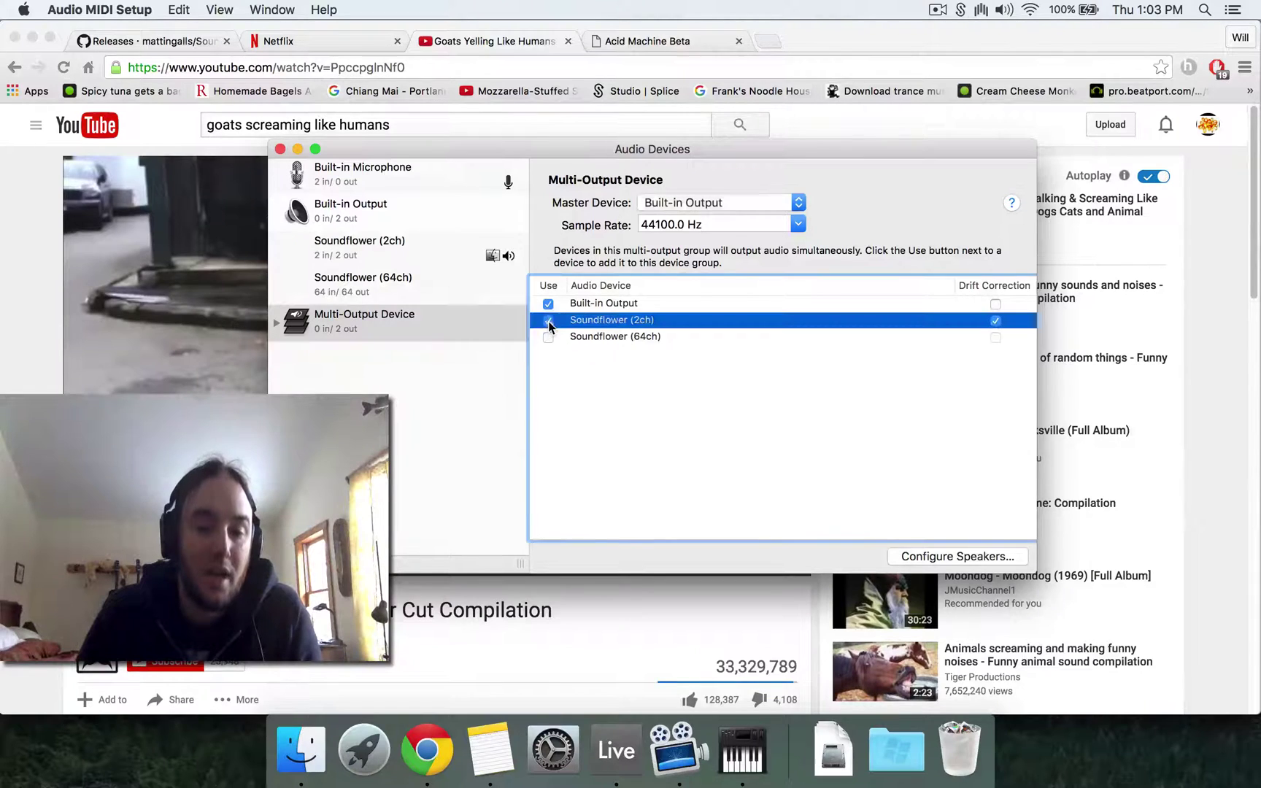
{"action": "left_click", "coordinate": [407, 331]}
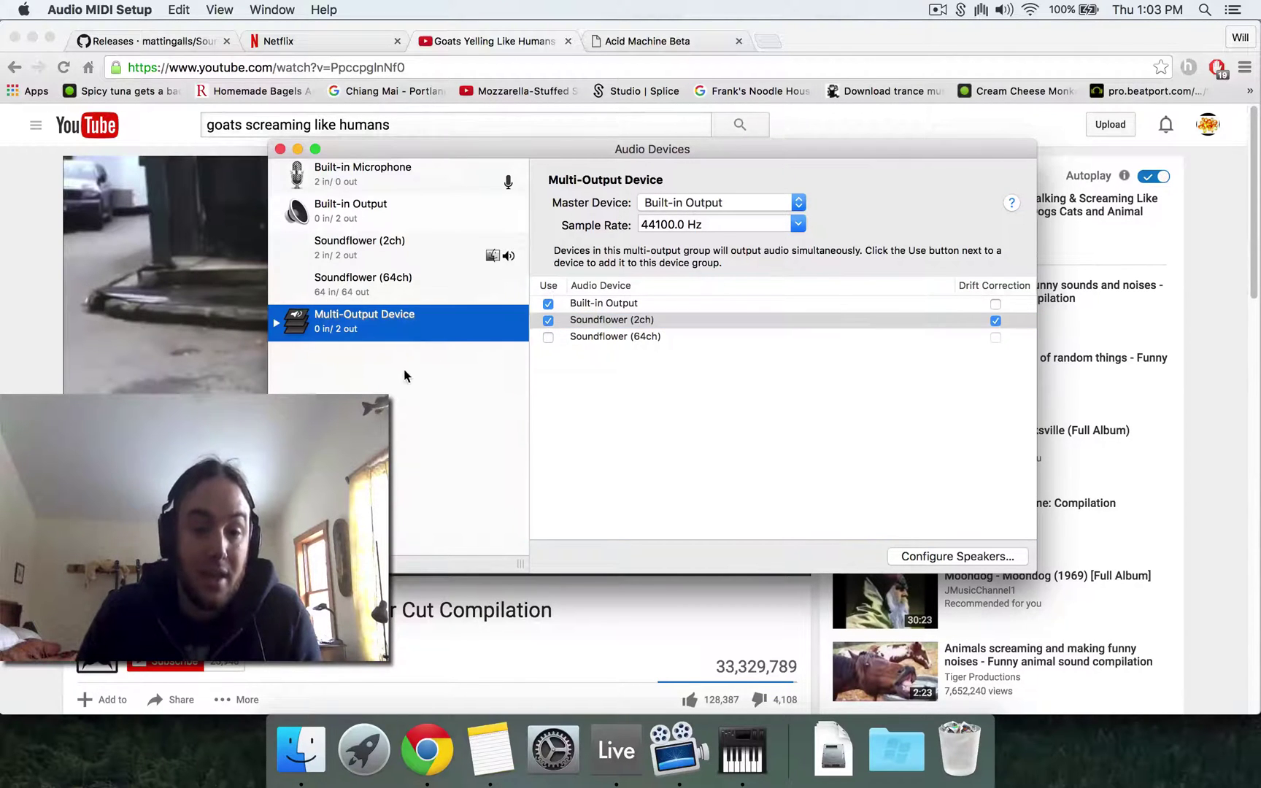
Step: Set the system sound output to the Multi-Output Device
{"action": "key", "text": "alt"}
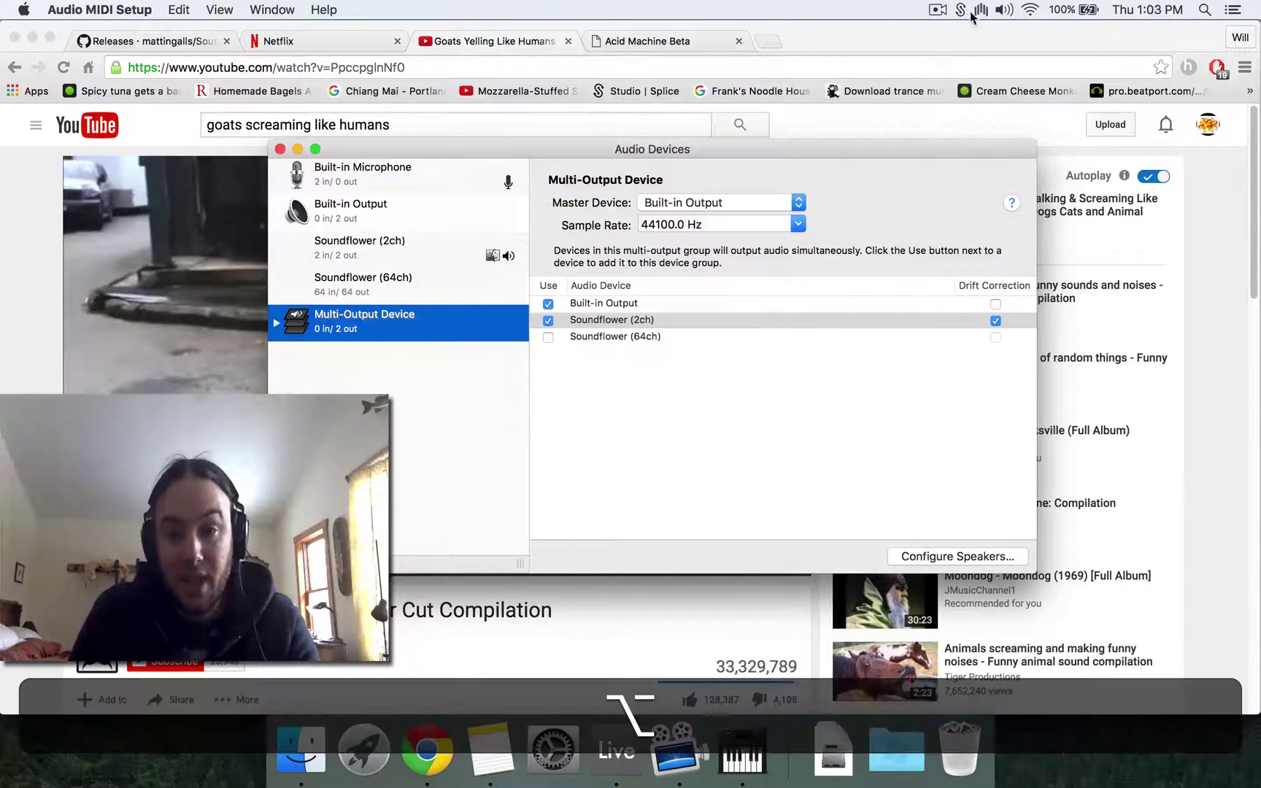
{"action": "left_click", "coordinate": [1004, 9], "text": "alt"}
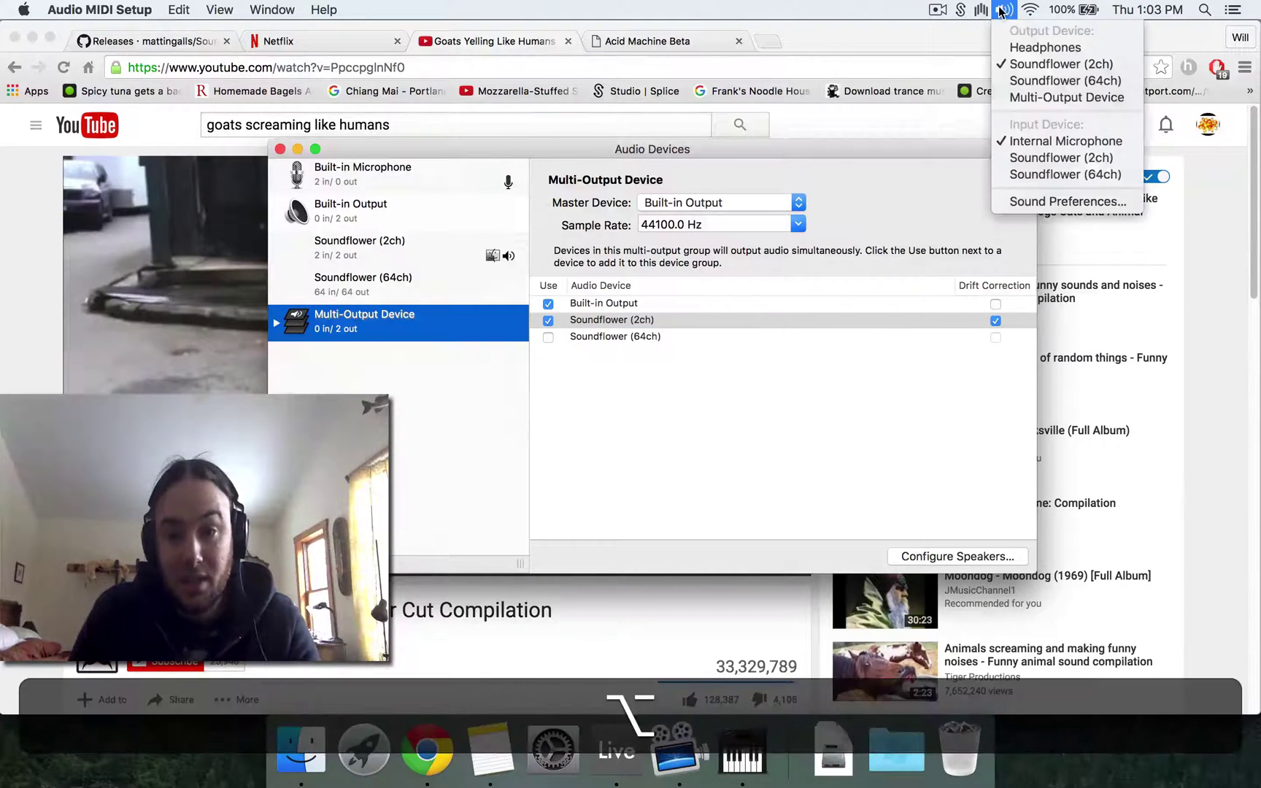
{"action": "left_click", "coordinate": [1022, 97]}
Step: Close the Audio Devices window and return to the goats video tab in Chrome
{"action": "left_click", "coordinate": [279, 149]}
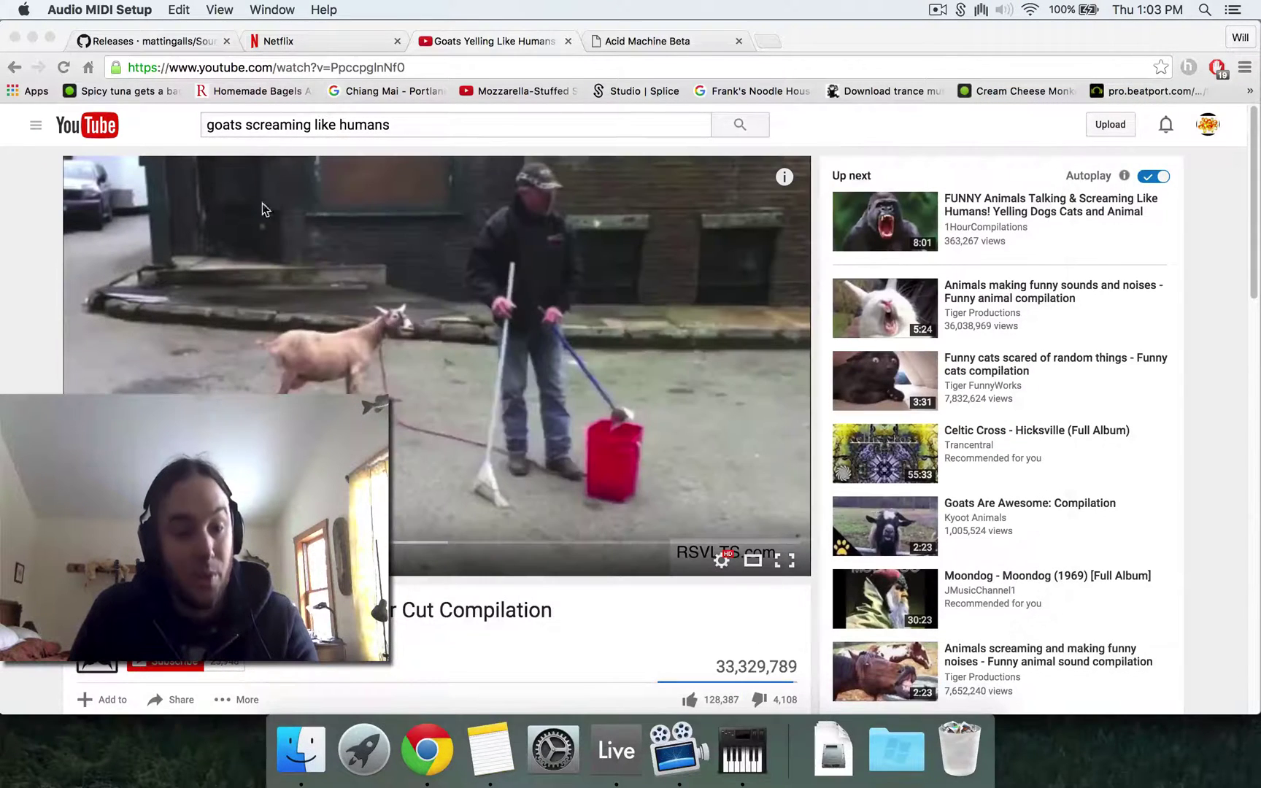
{"action": "left_click", "coordinate": [230, 278]}
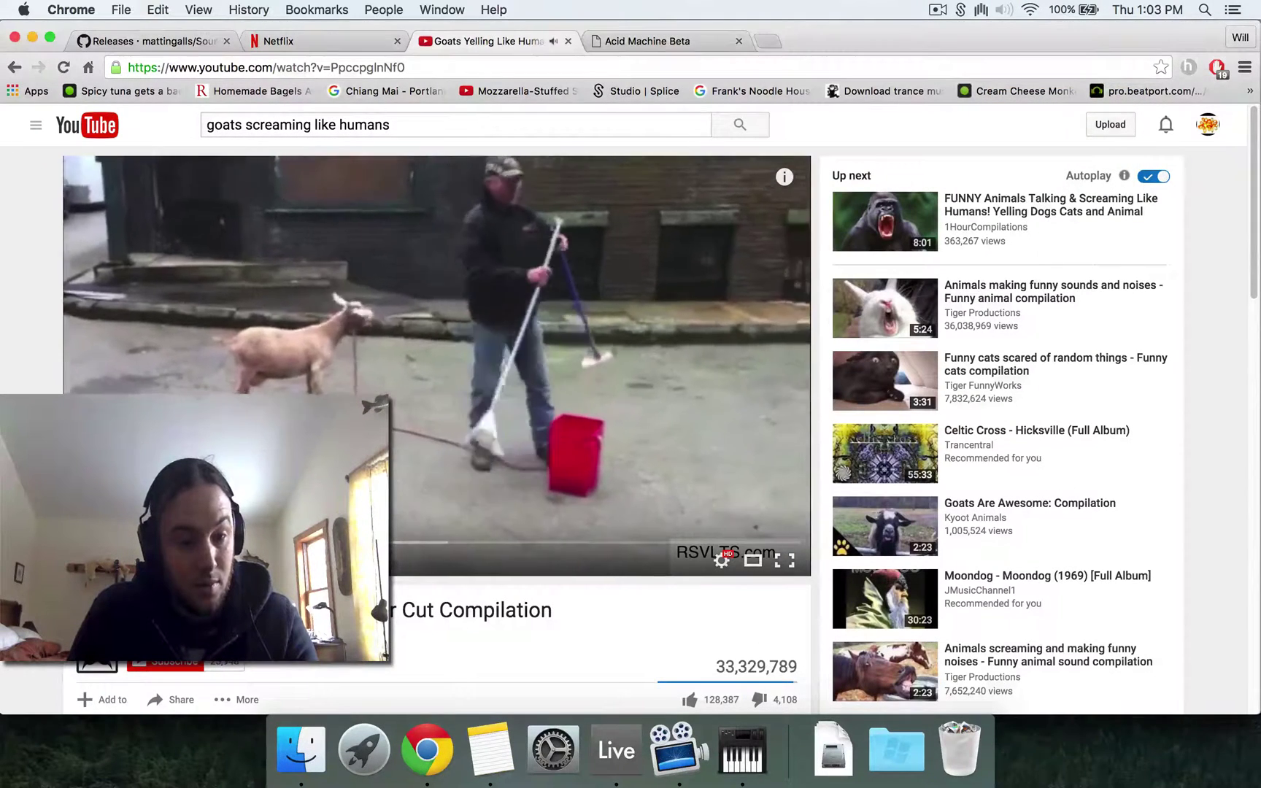
{"action": "left_click", "coordinate": [666, 43]}
{"action": "left_click", "coordinate": [504, 41]}
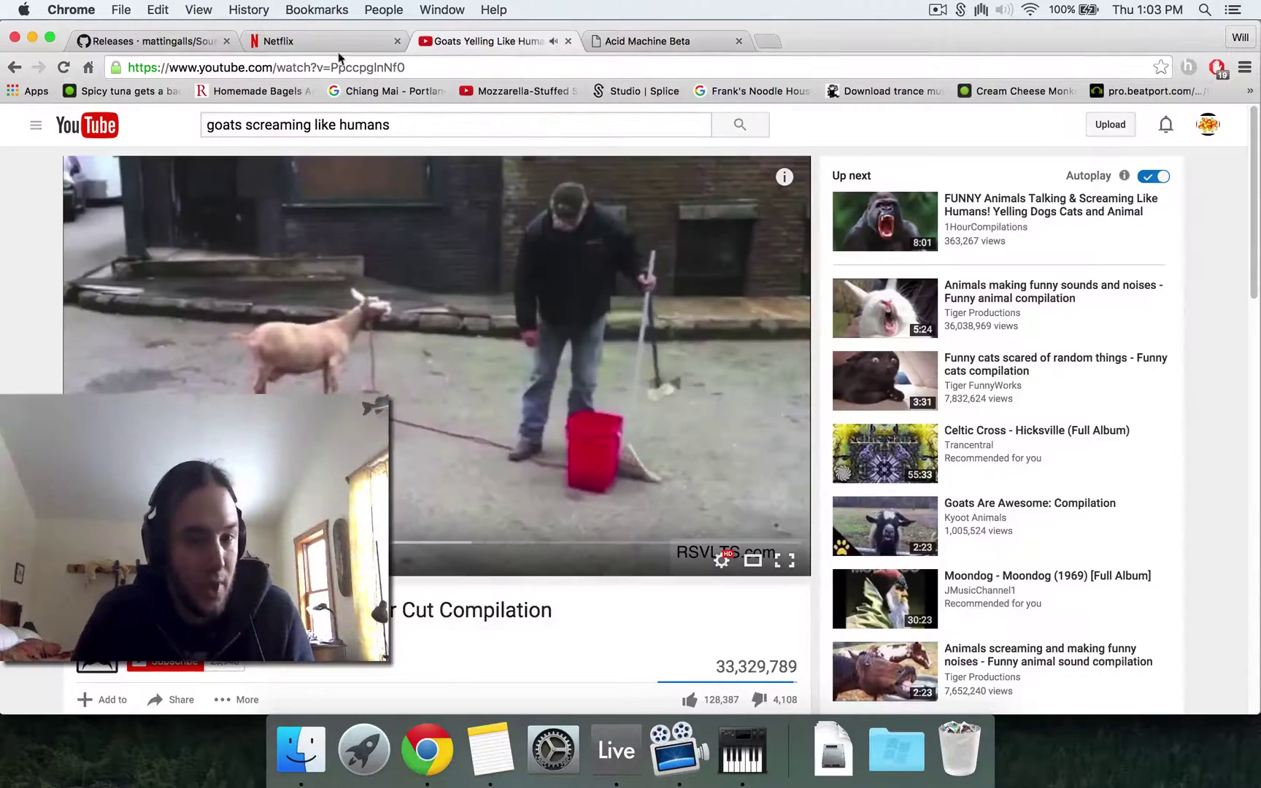
Step: Set Live's audio input device to Soundflower (2ch) in Preferences
{"action": "left_click", "coordinate": [616, 748]}
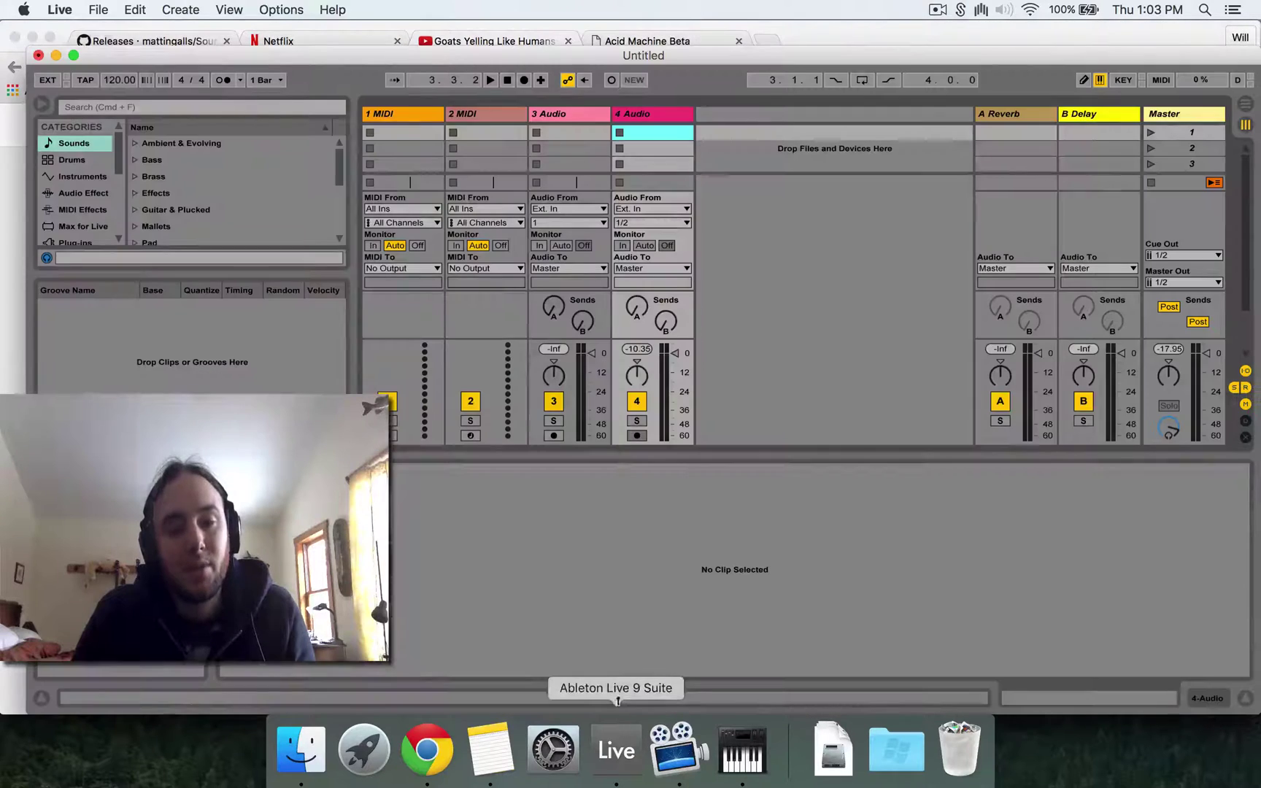
{"action": "key", "text": "super+comma"}
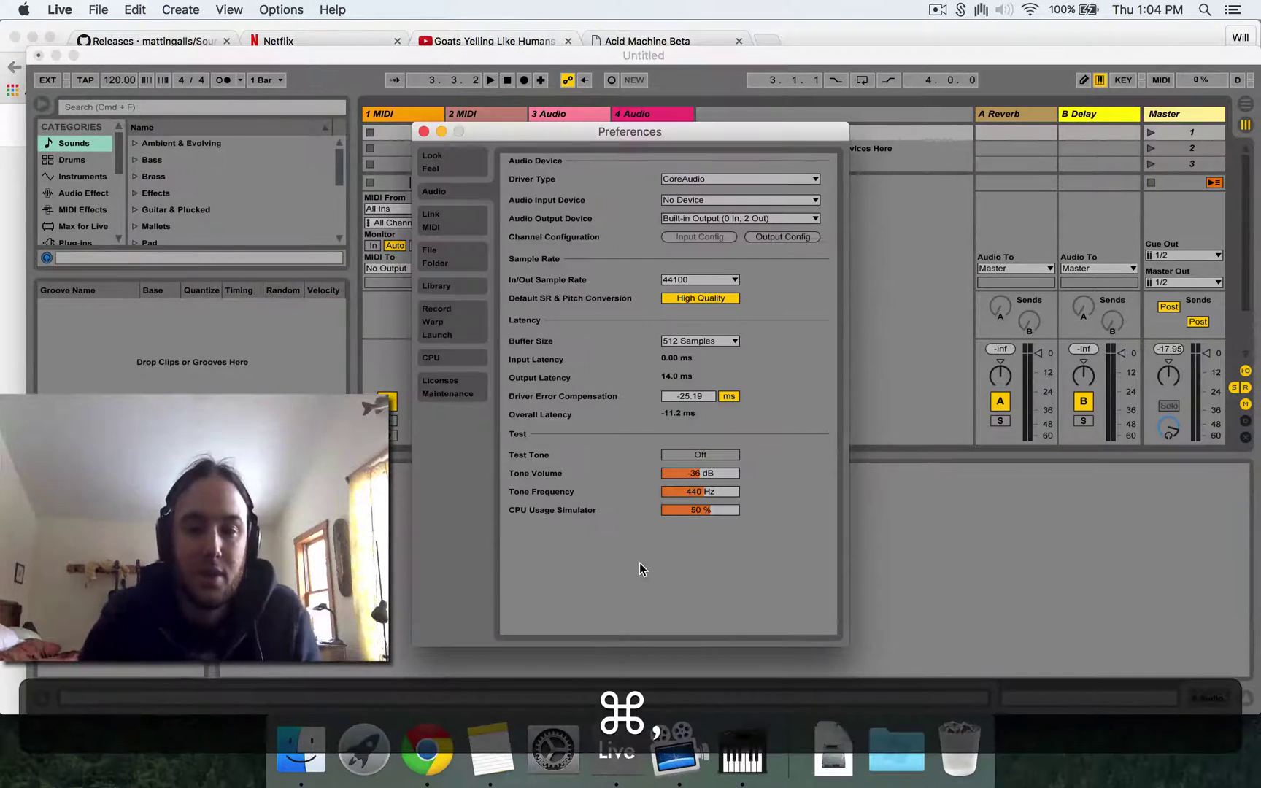
{"action": "left_click", "coordinate": [668, 199]}
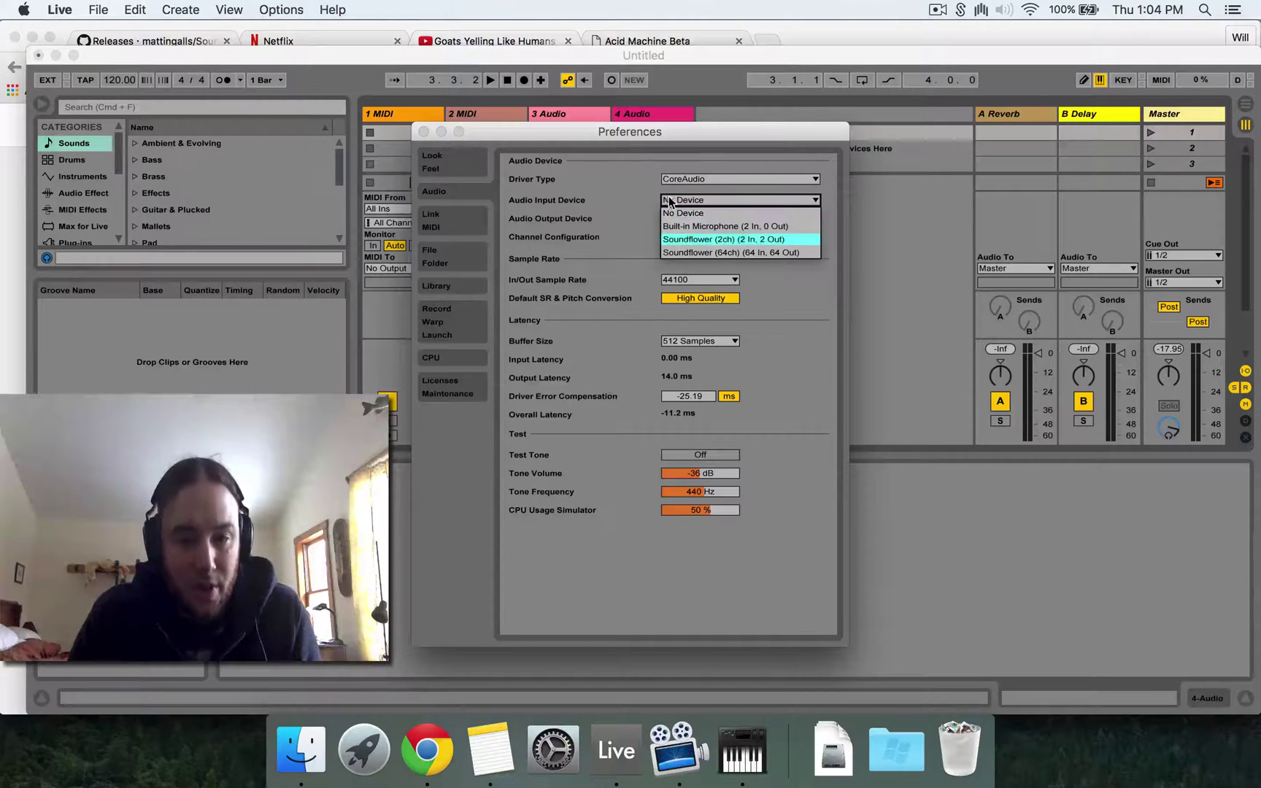
{"action": "left_click", "coordinate": [705, 238]}
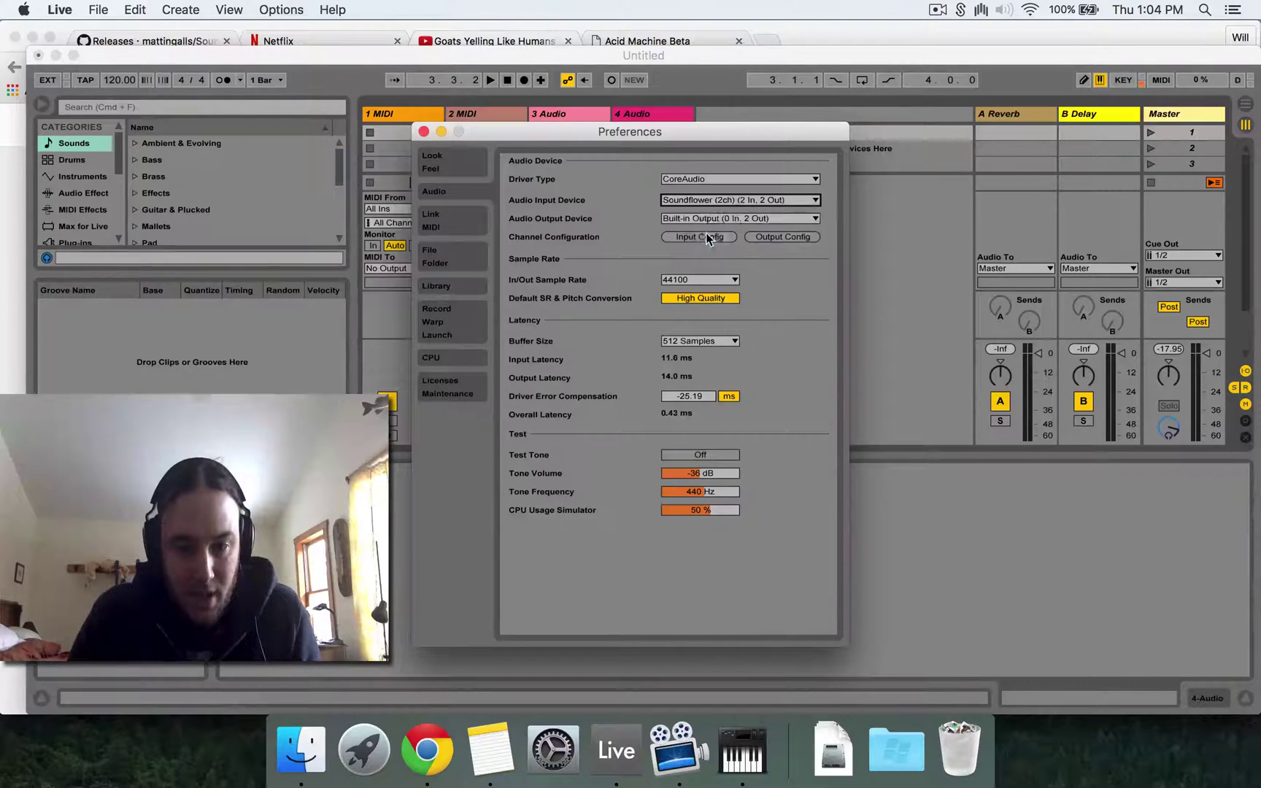
{"action": "left_click", "coordinate": [423, 132]}
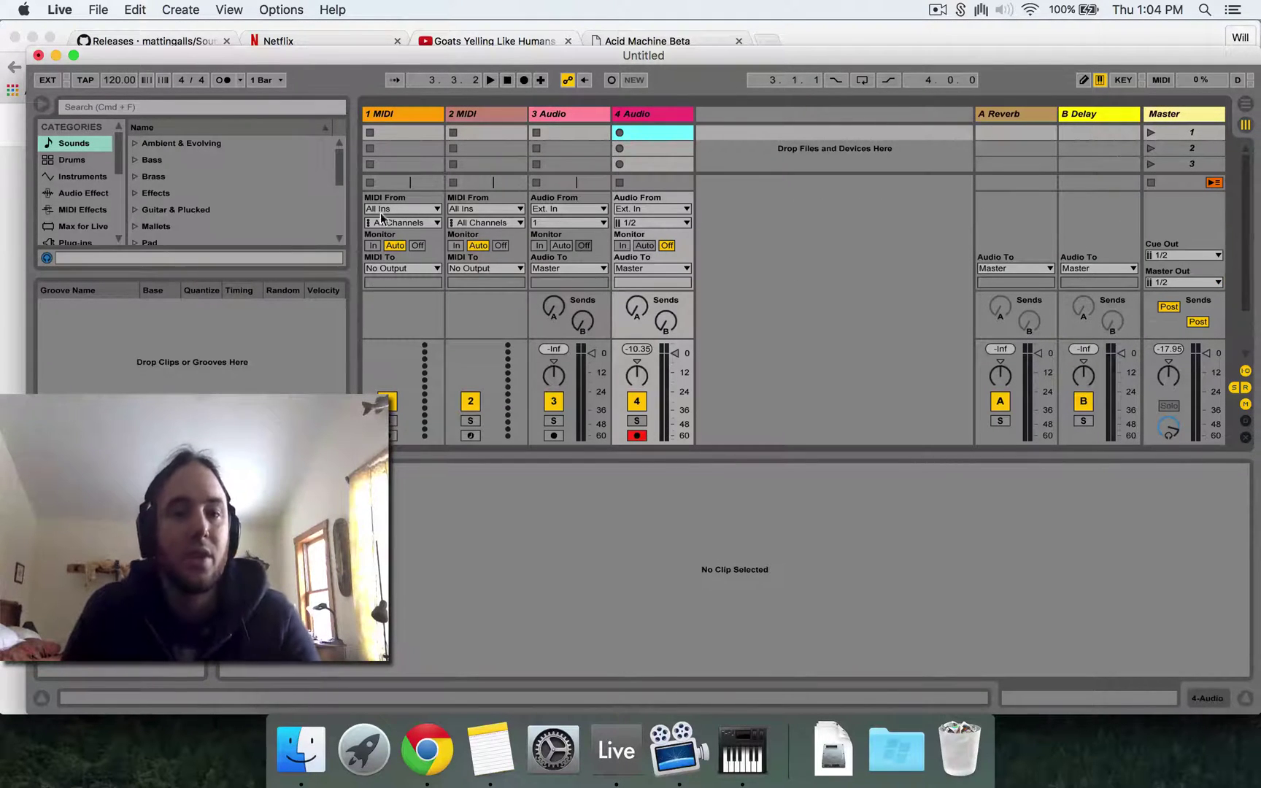
Step: Set track 4's input to channels 1/2 and start recording a new clip
{"action": "left_click", "coordinate": [497, 39]}
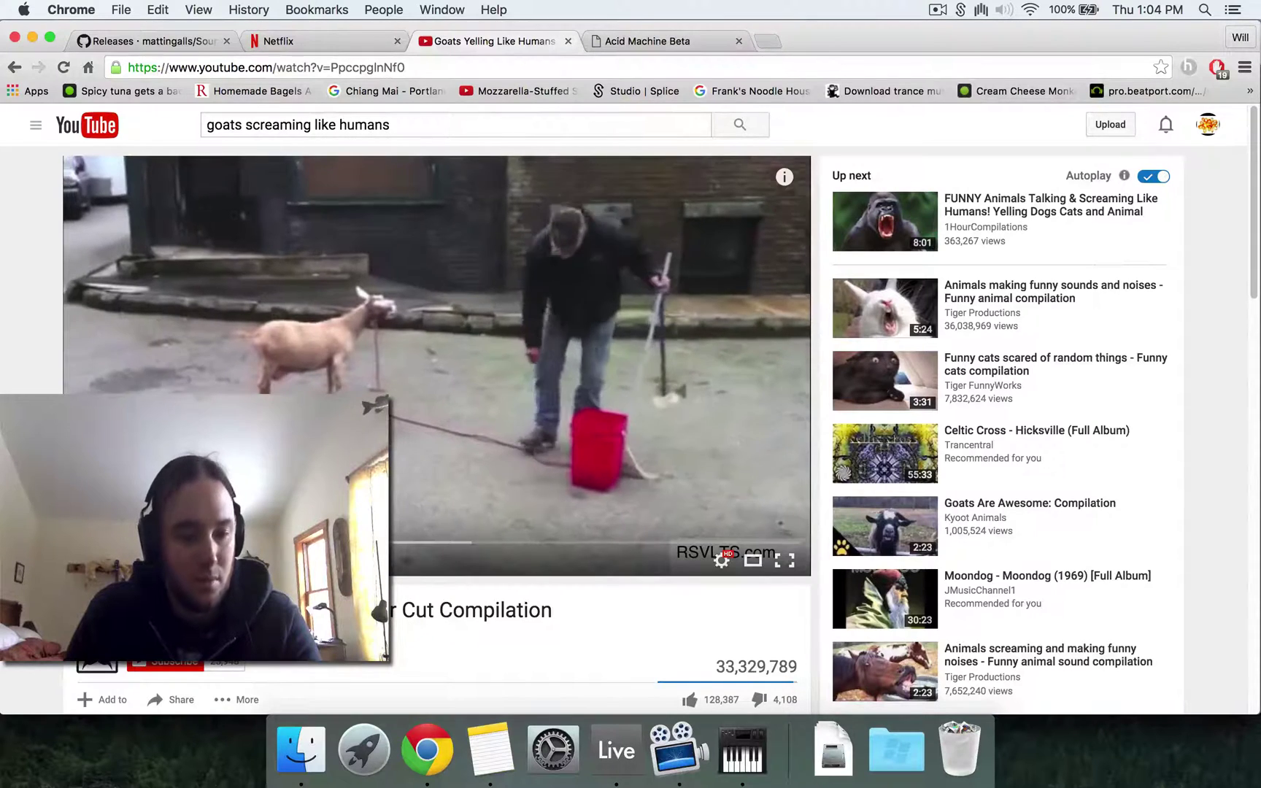
{"action": "left_click", "coordinate": [617, 750]}
{"action": "left_click", "coordinate": [629, 222]}
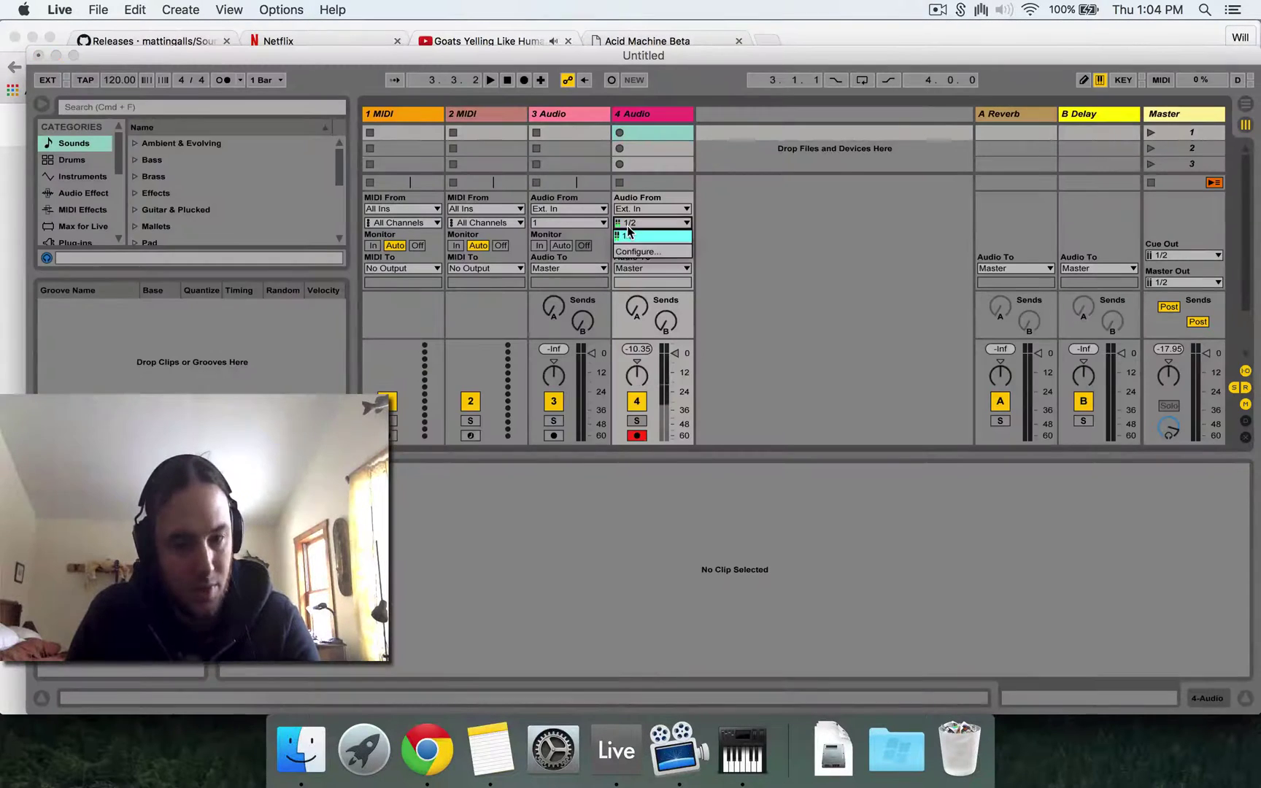
{"action": "left_click", "coordinate": [629, 233]}
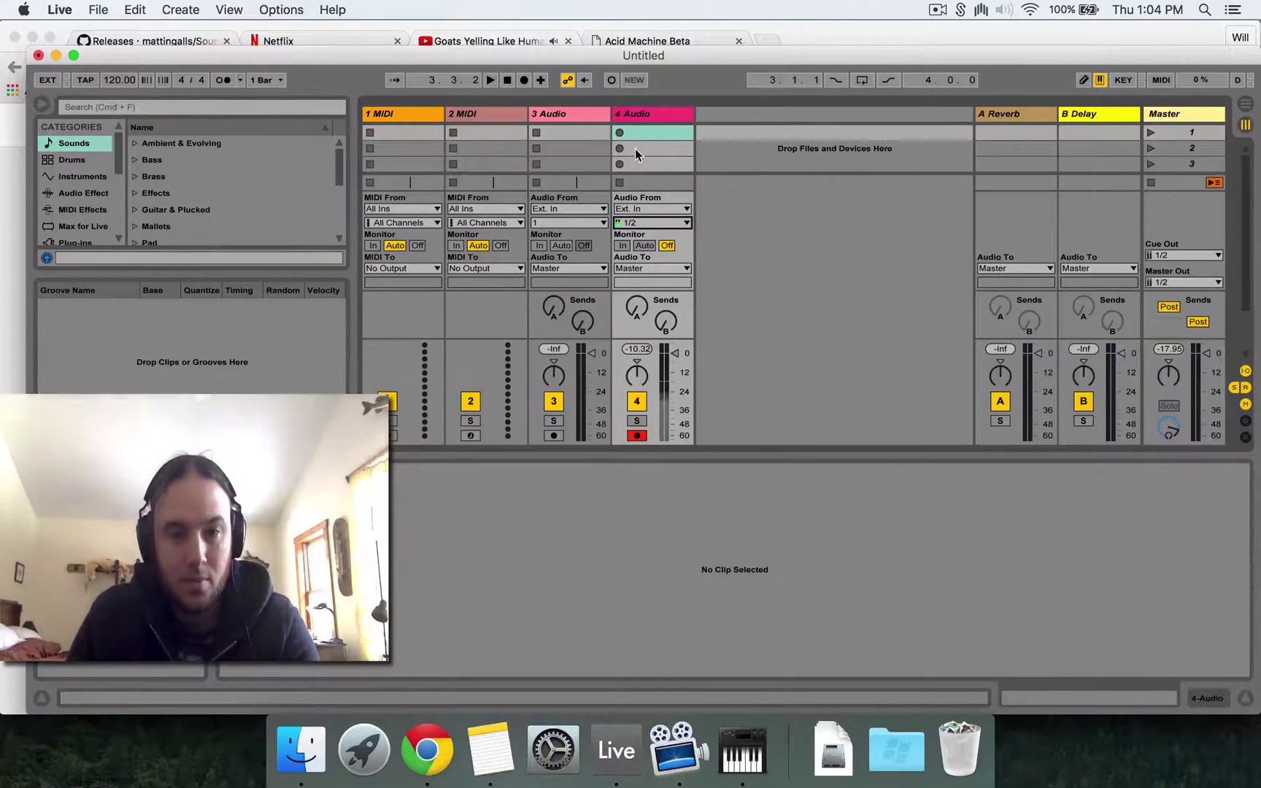
{"action": "left_click", "coordinate": [620, 133]}
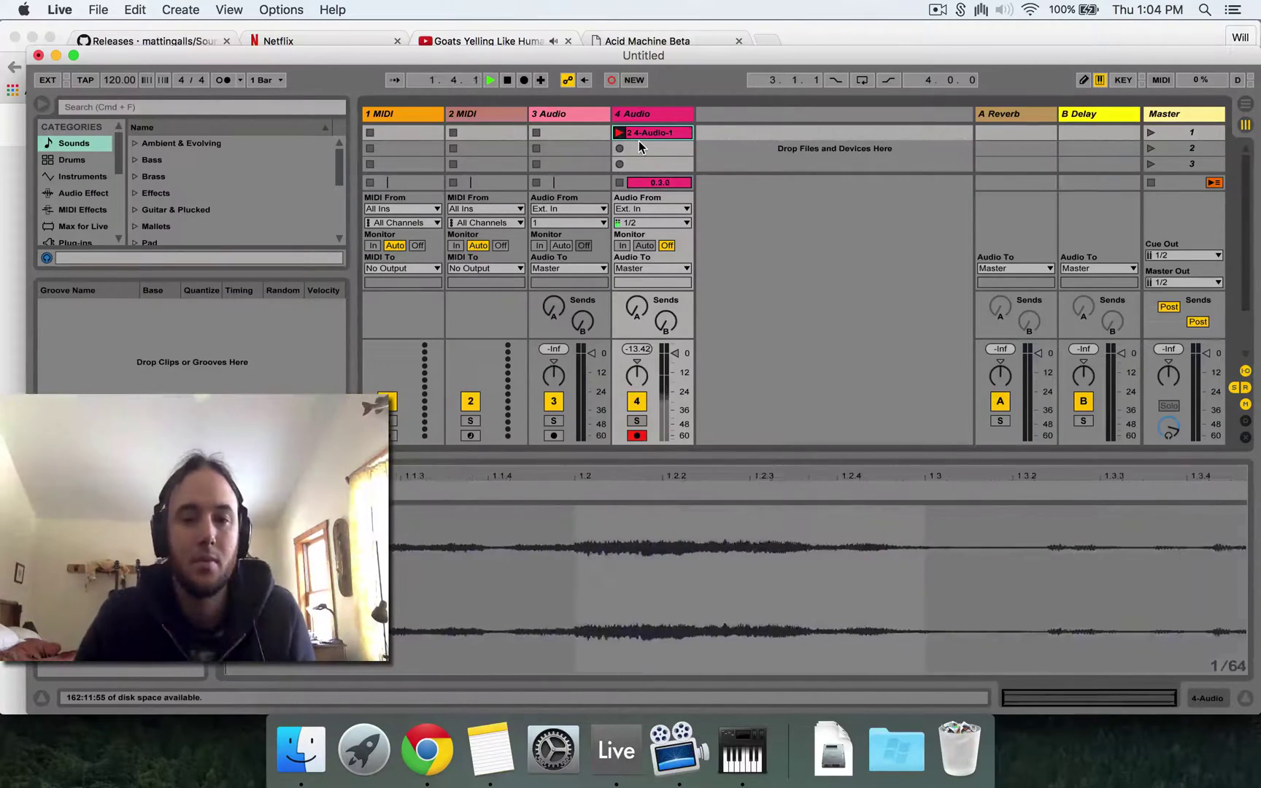
Step: Play the goats video, the Netflix stand-up and the Acid Machine pattern in Chrome
{"action": "left_click", "coordinate": [453, 41]}
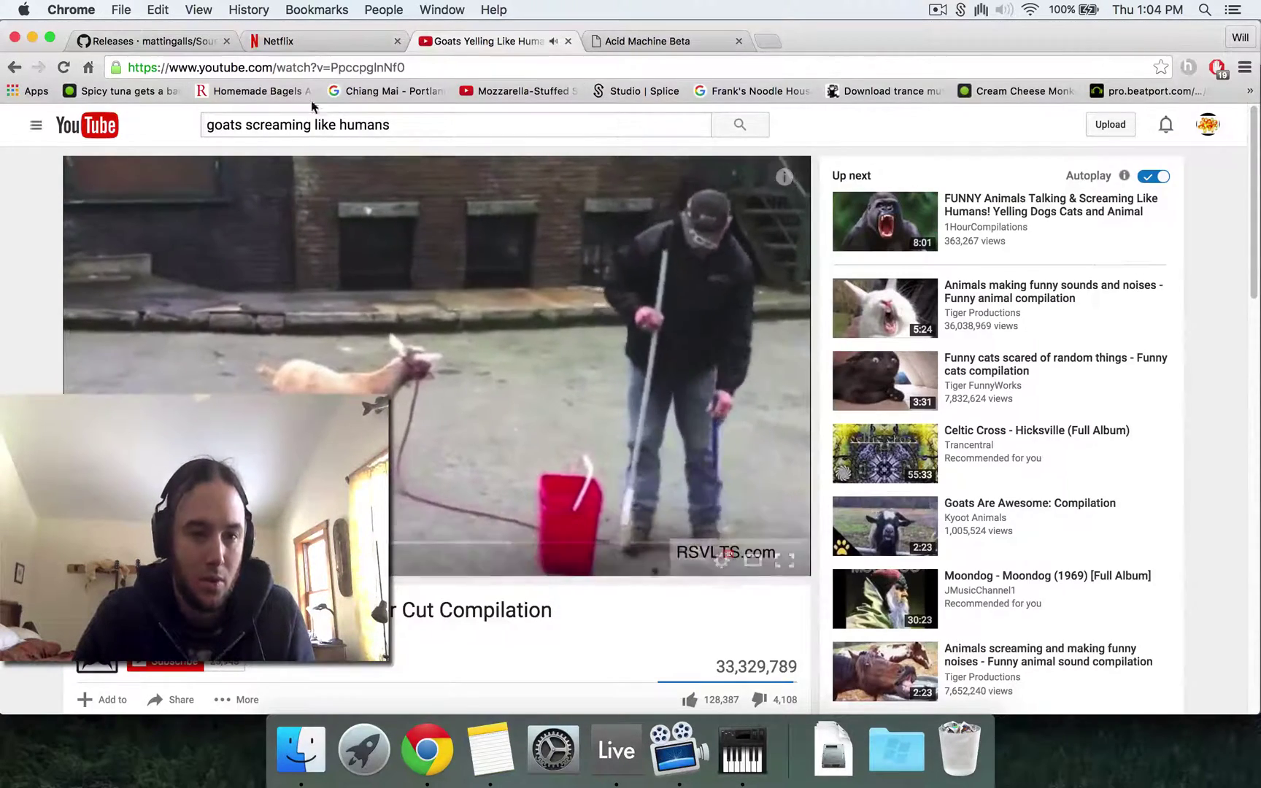
{"action": "left_click", "coordinate": [318, 44]}
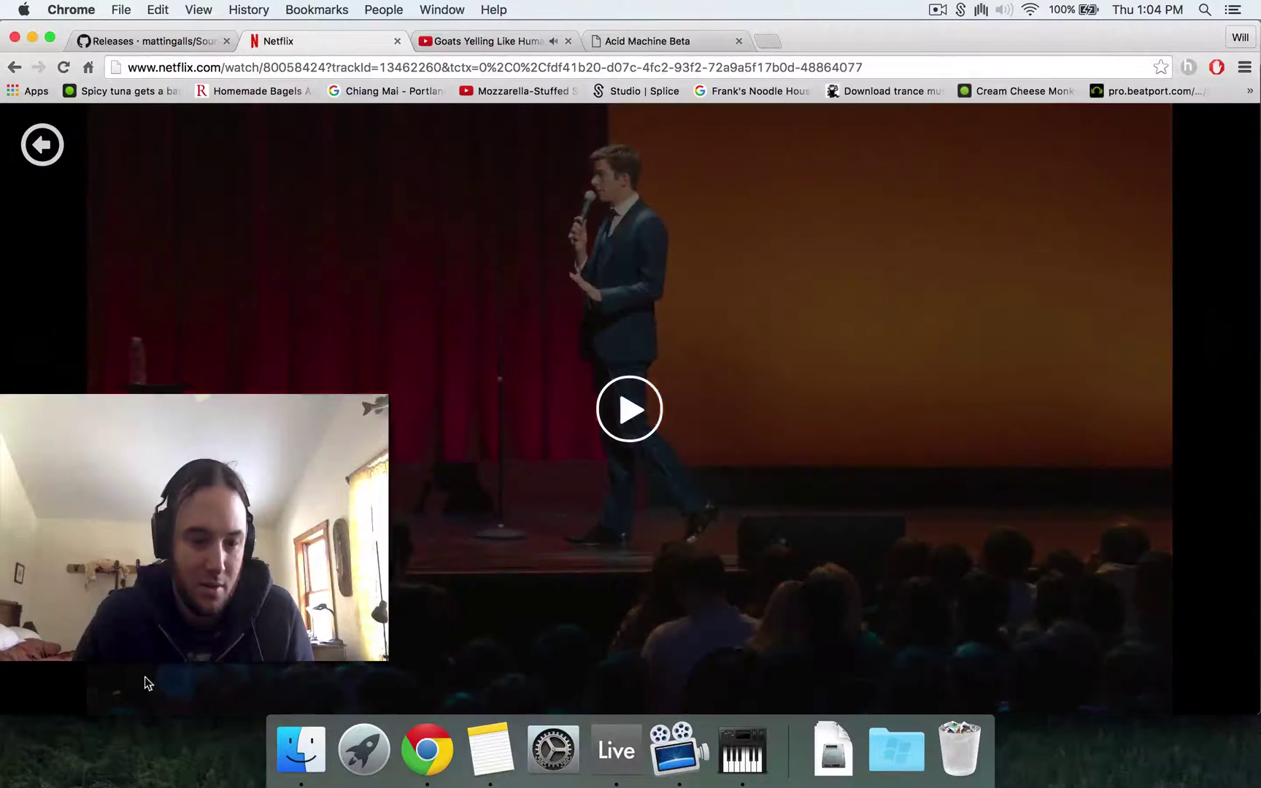
{"action": "left_click", "coordinate": [629, 410]}
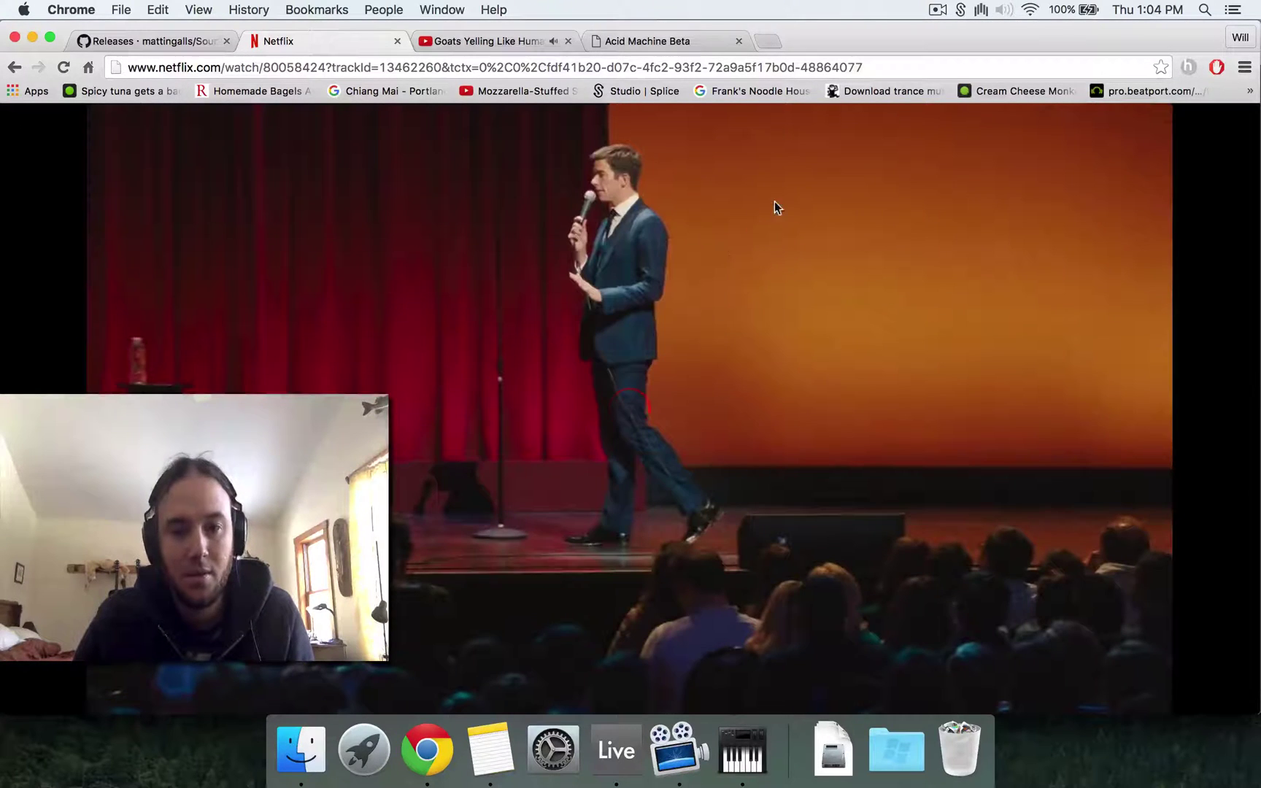
{"action": "left_click", "coordinate": [697, 45]}
{"action": "left_click", "coordinate": [332, 136]}
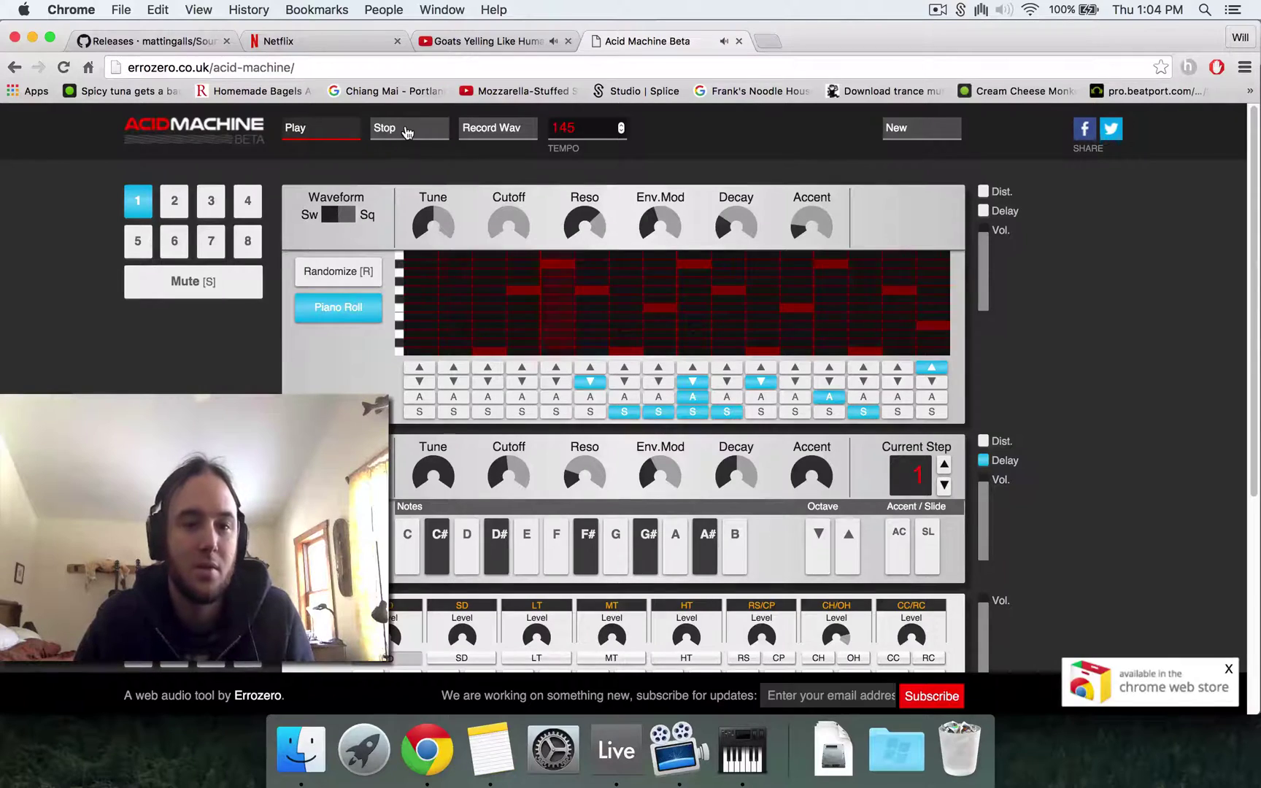
{"action": "left_click", "coordinate": [406, 131]}
{"action": "left_click", "coordinate": [487, 45]}
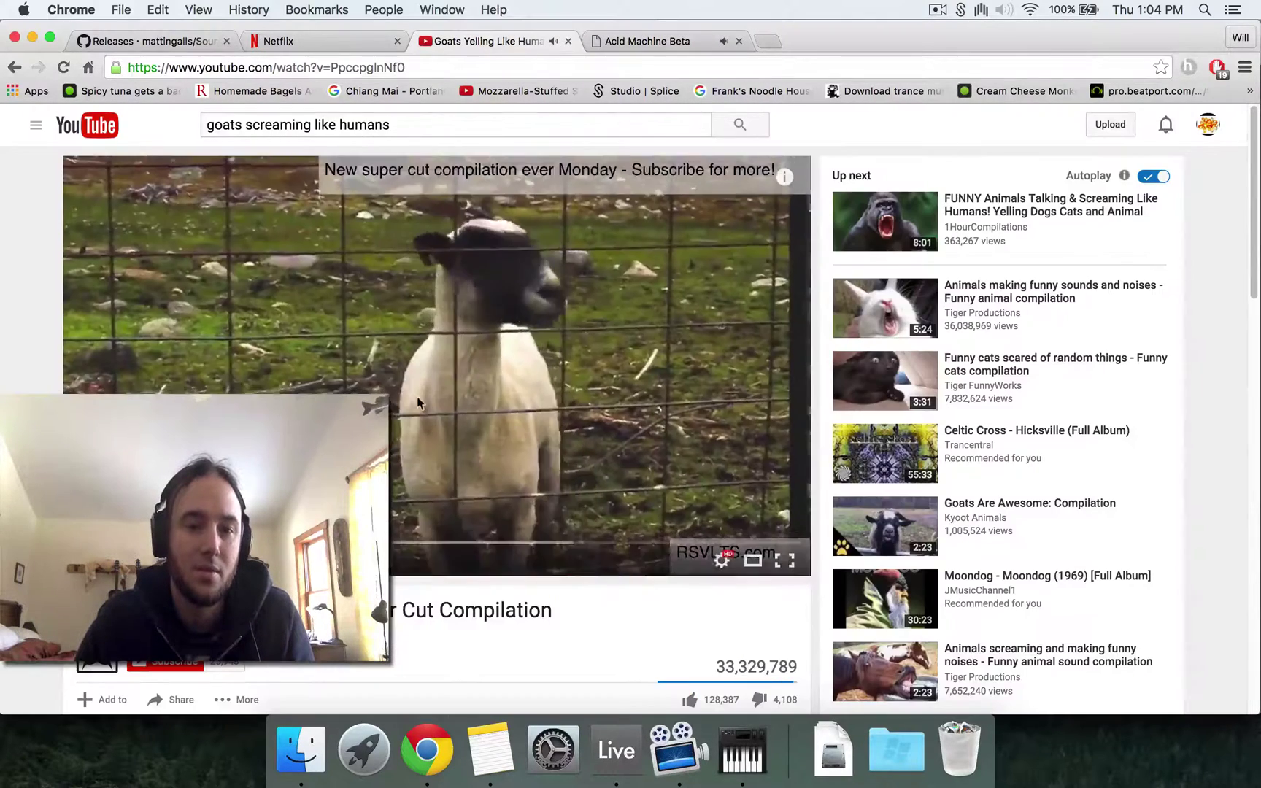
{"action": "left_click", "coordinate": [289, 41]}
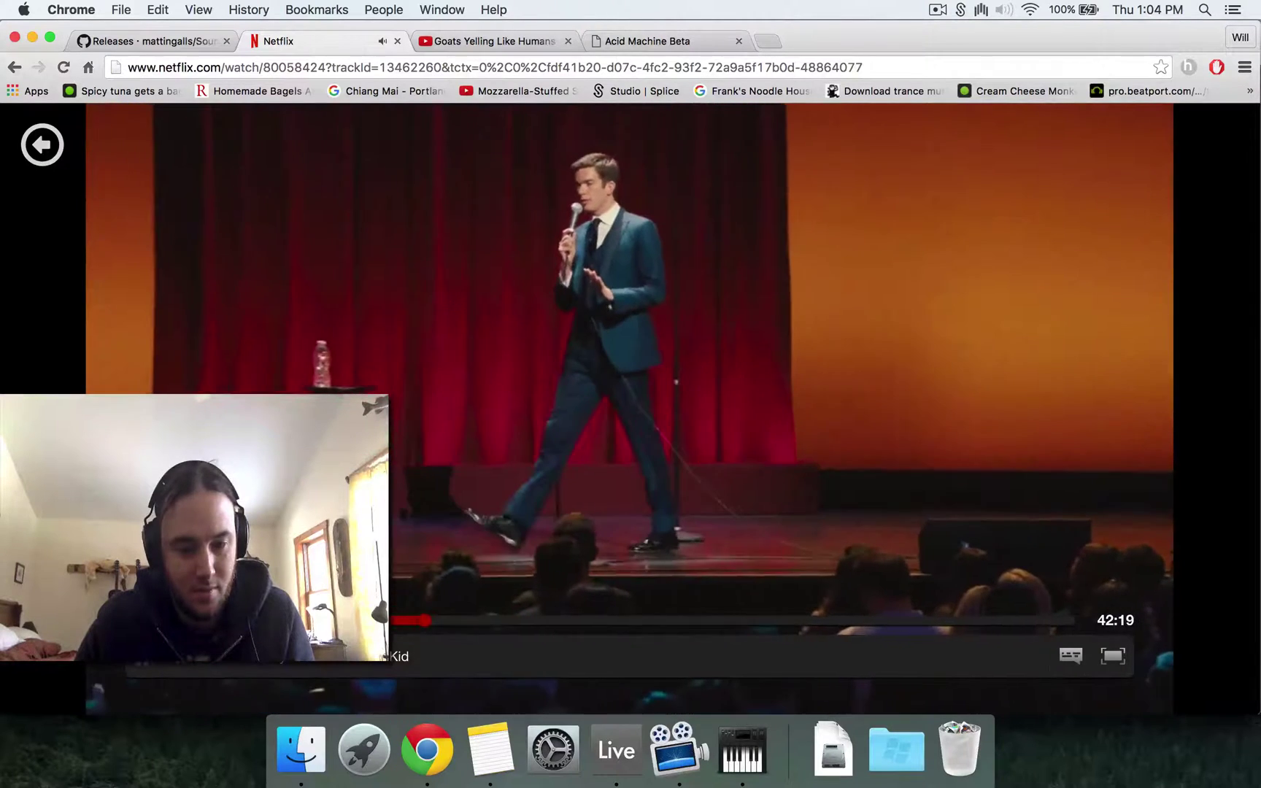
{"action": "left_click", "coordinate": [615, 737]}
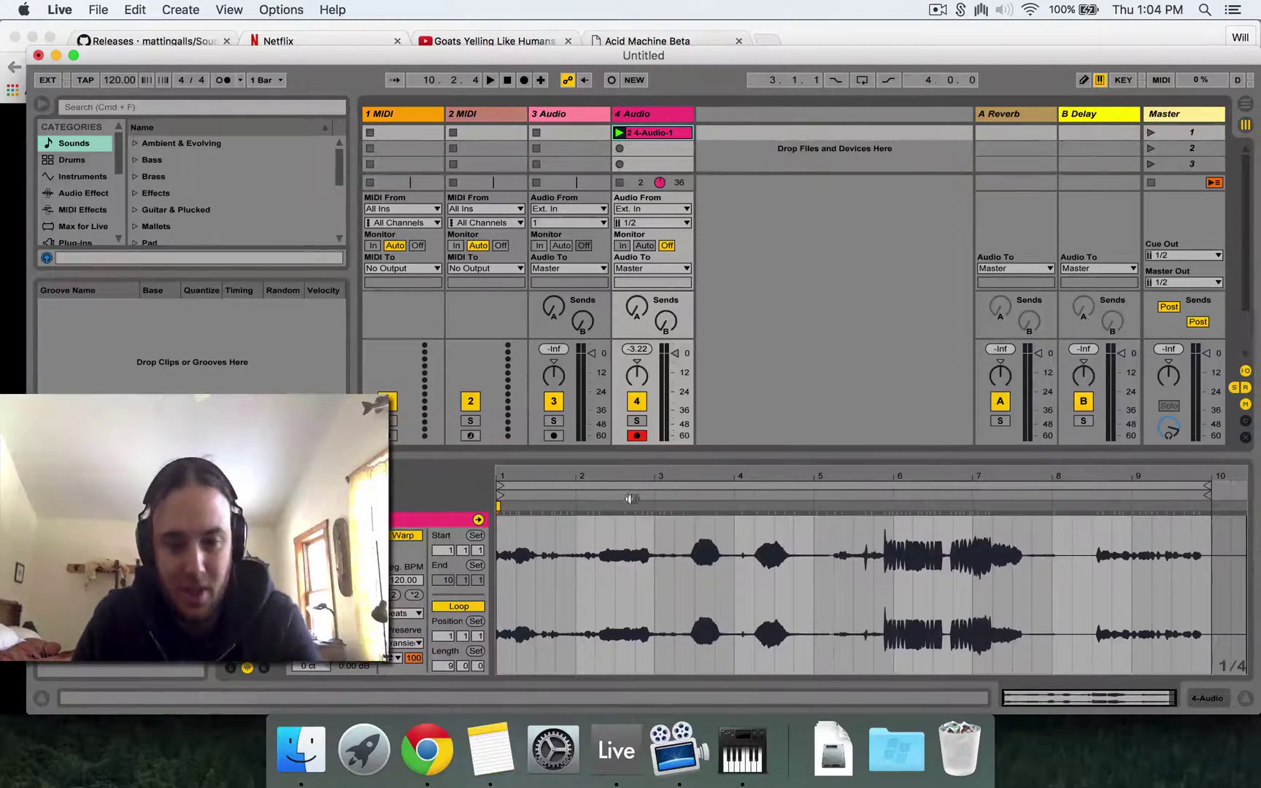
Step: Play back the 4-Audio-1 clip on track 4 from the start
{"action": "key", "text": "space"}
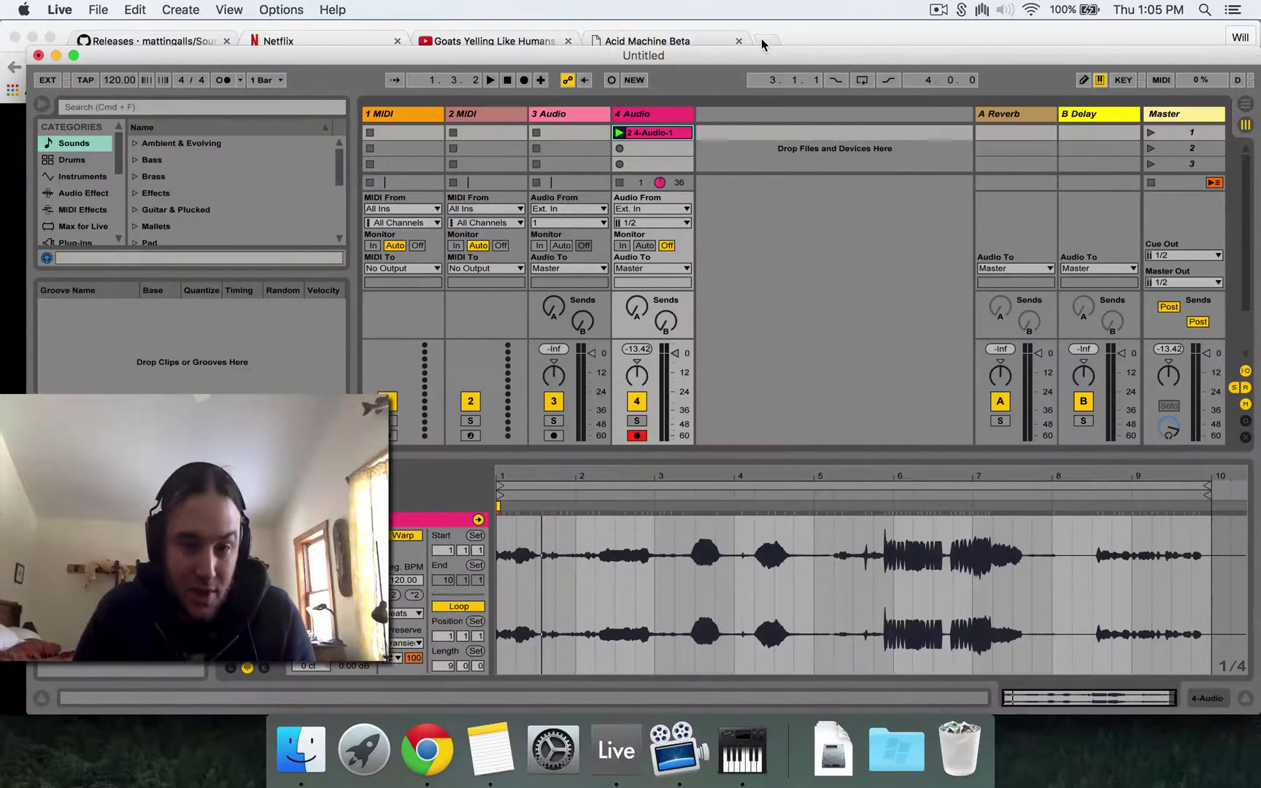
{"action": "left_click", "coordinate": [939, 10]}
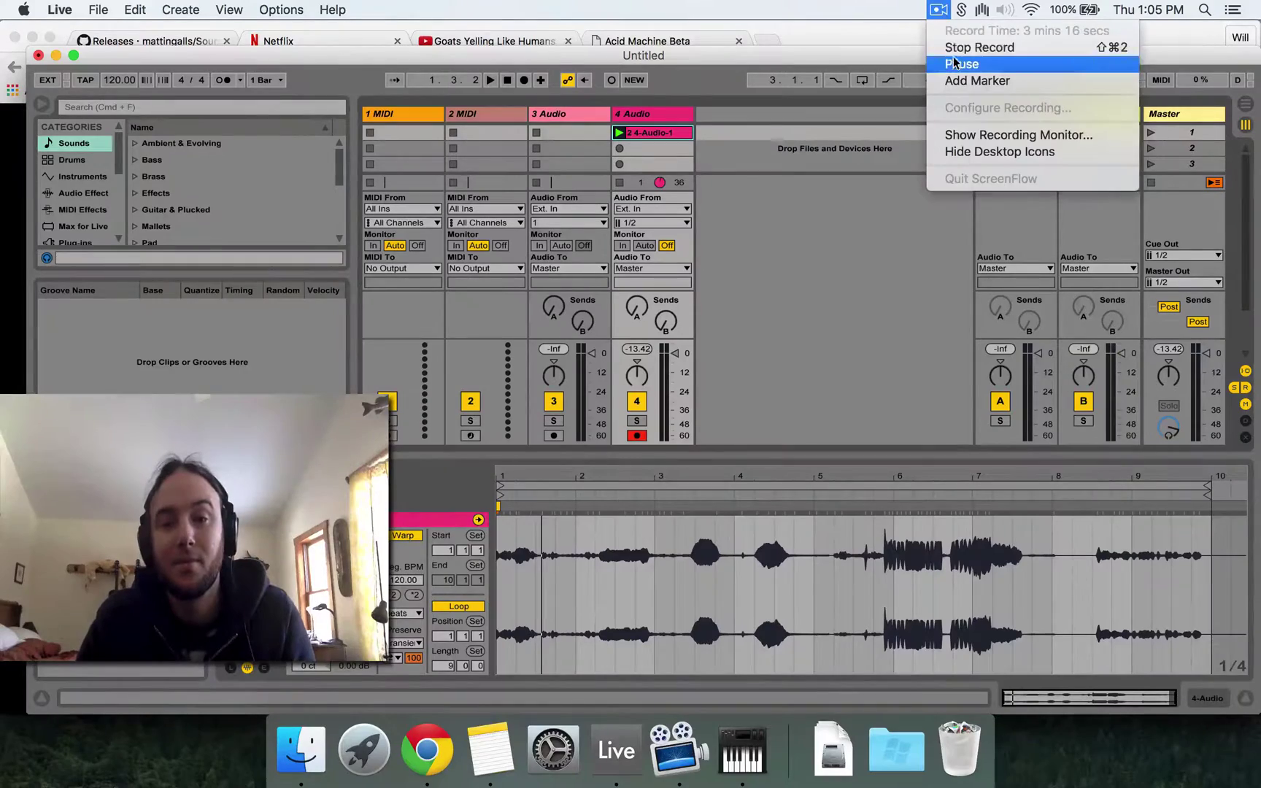